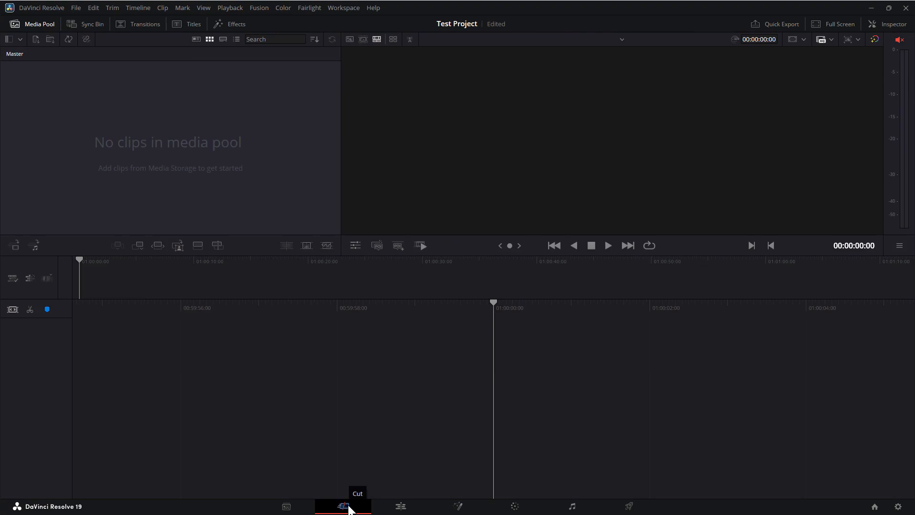
Step: Look through the Edit, Fusion, Color, Fairlight and Deliver pages, ending back on the Edit page
{"action": "left_click", "coordinate": [402, 506]}
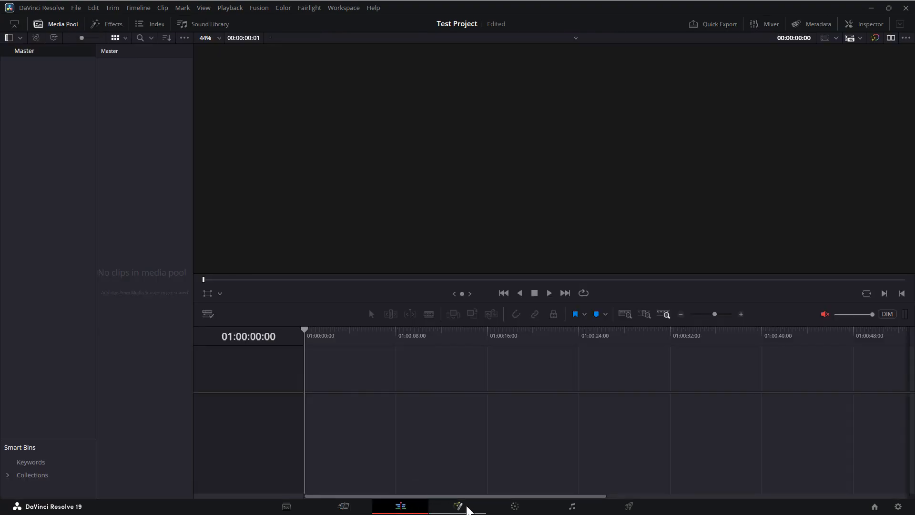
{"action": "left_click", "coordinate": [458, 507]}
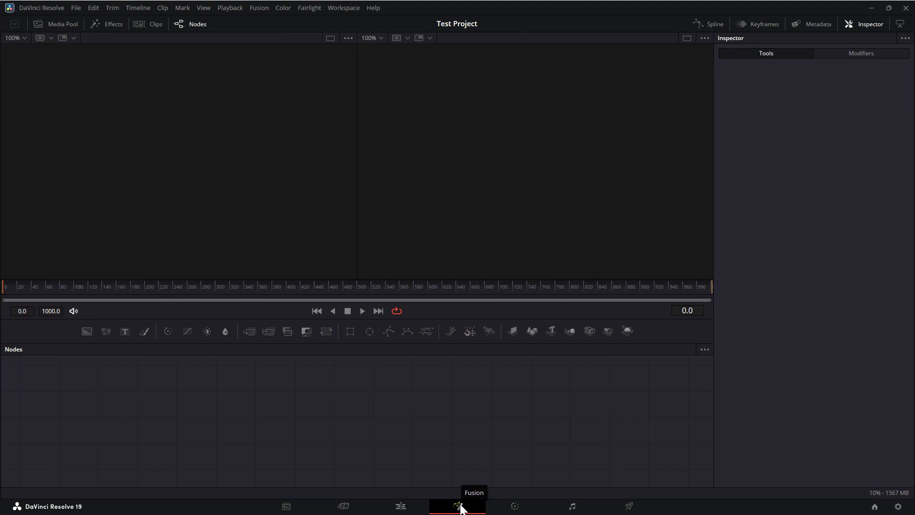
{"action": "left_click", "coordinate": [516, 507]}
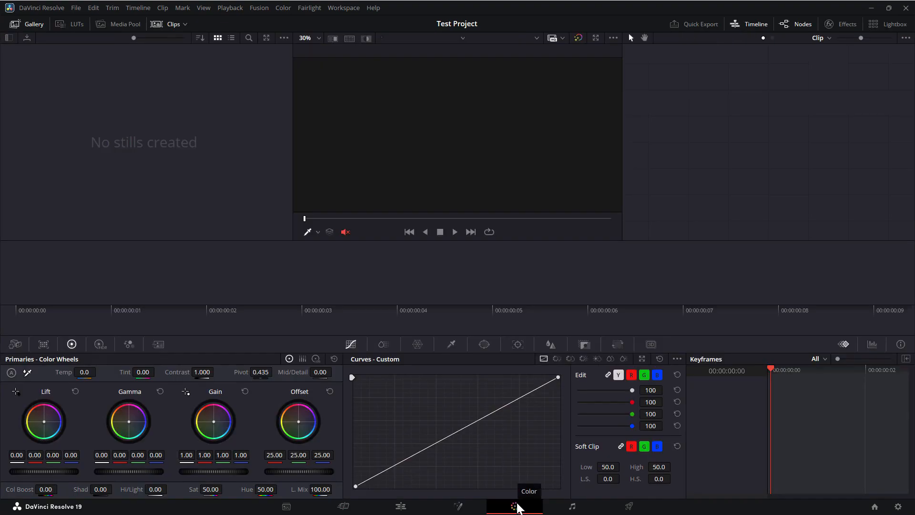
{"action": "left_click", "coordinate": [572, 506]}
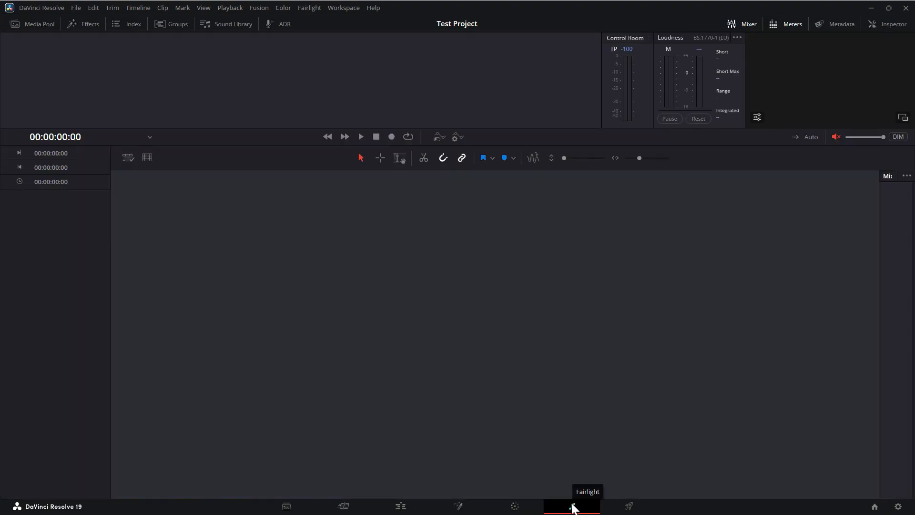
{"action": "left_click", "coordinate": [629, 507]}
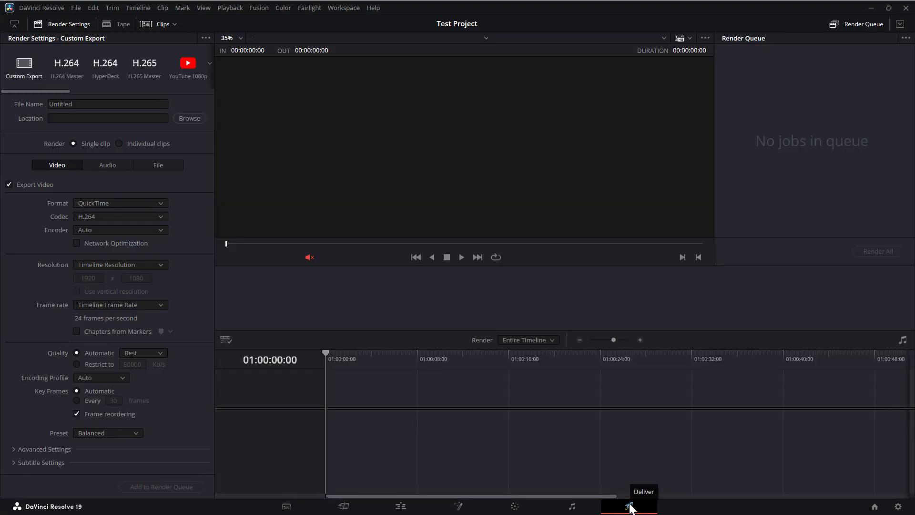
{"action": "left_click", "coordinate": [400, 508]}
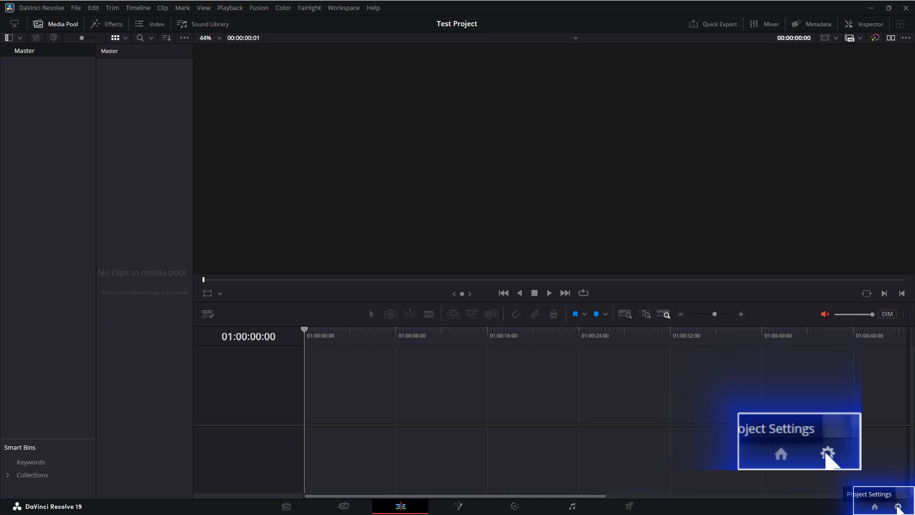
Step: Set the project's timeline frame rate to 30 frames per second and save the project settings
{"action": "left_click", "coordinate": [898, 507]}
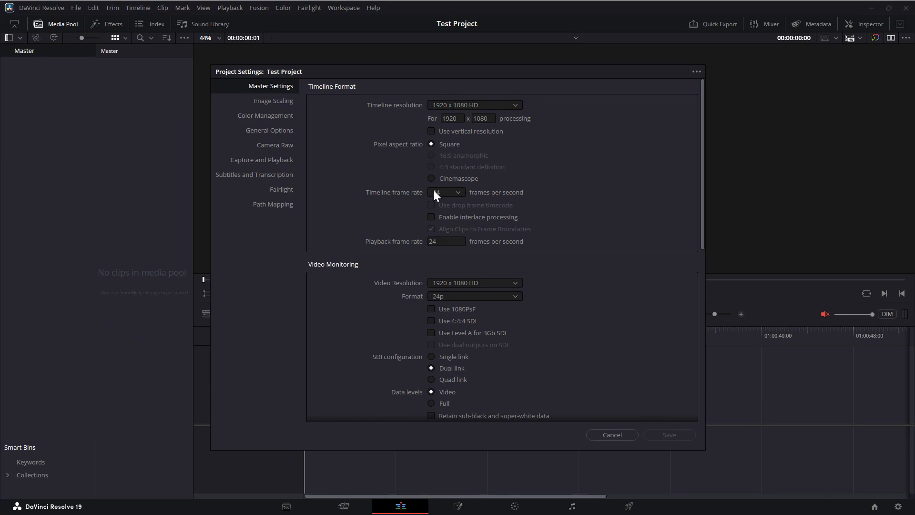
{"action": "left_click", "coordinate": [458, 192]}
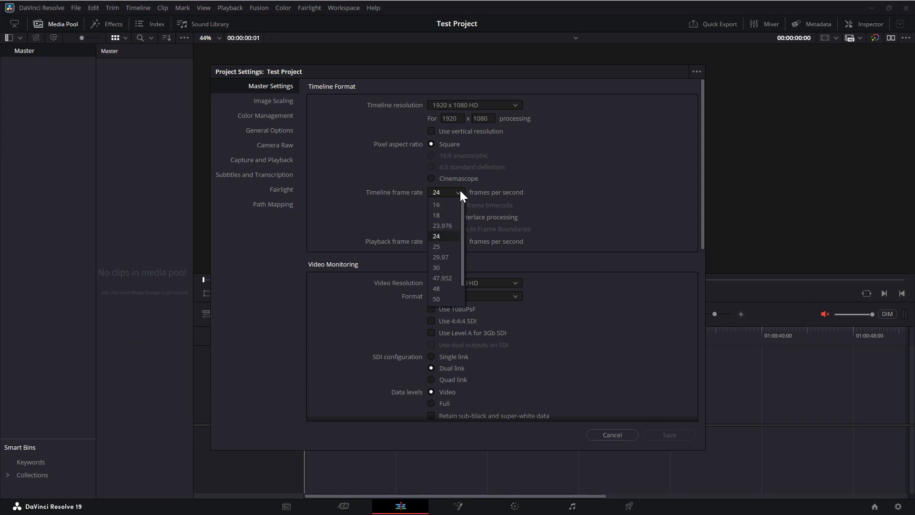
{"action": "left_click", "coordinate": [437, 267]}
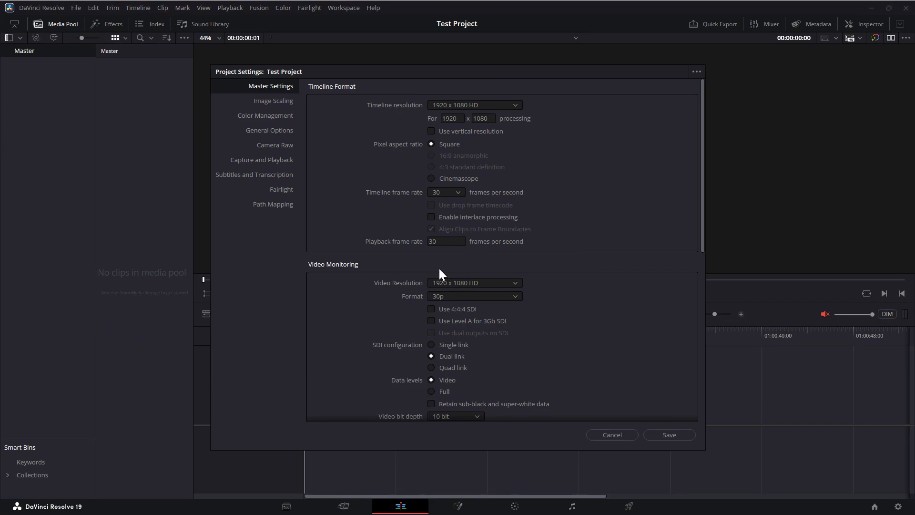
{"action": "left_click", "coordinate": [662, 434]}
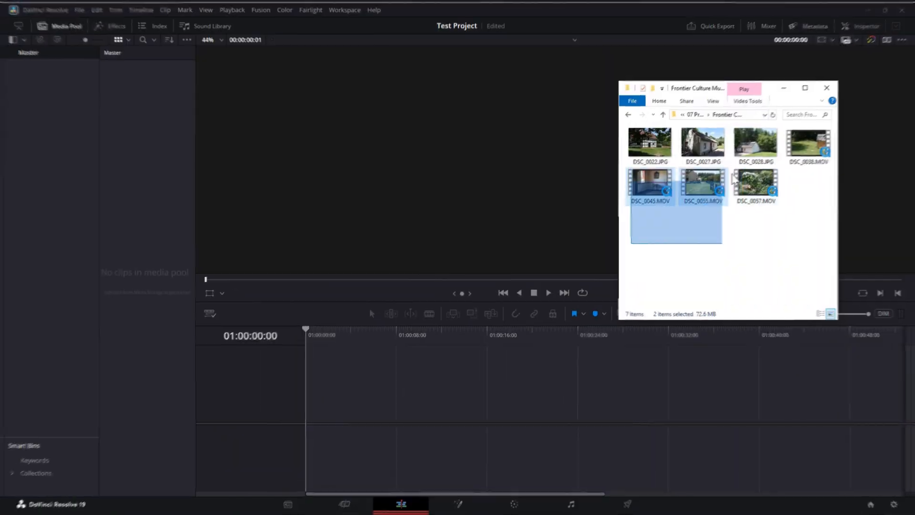
Step: Import all seven photos and videos from the Frontier Culture Museum footage folder into the media pool, keeping the project frame rate
{"action": "left_click_drag", "start_coordinate": [718, 164], "coordinate": [148, 199]}
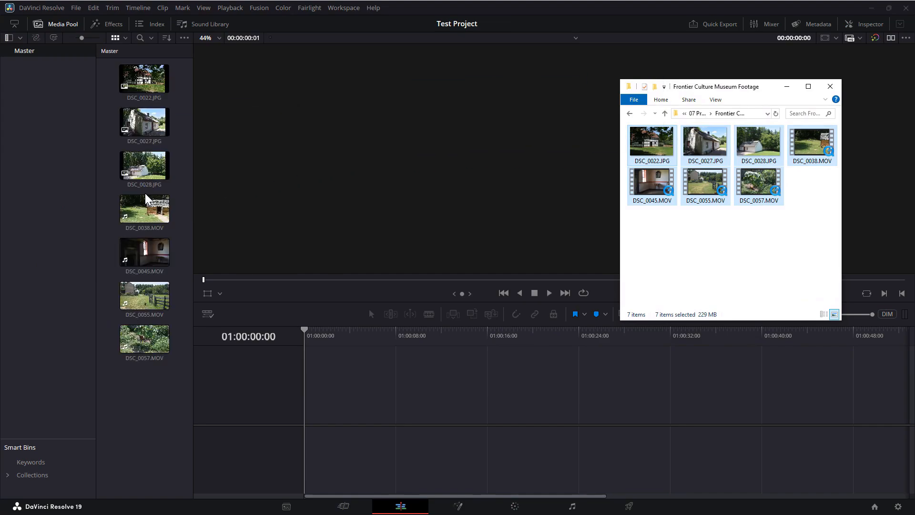
{"action": "left_click", "coordinate": [57, 23]}
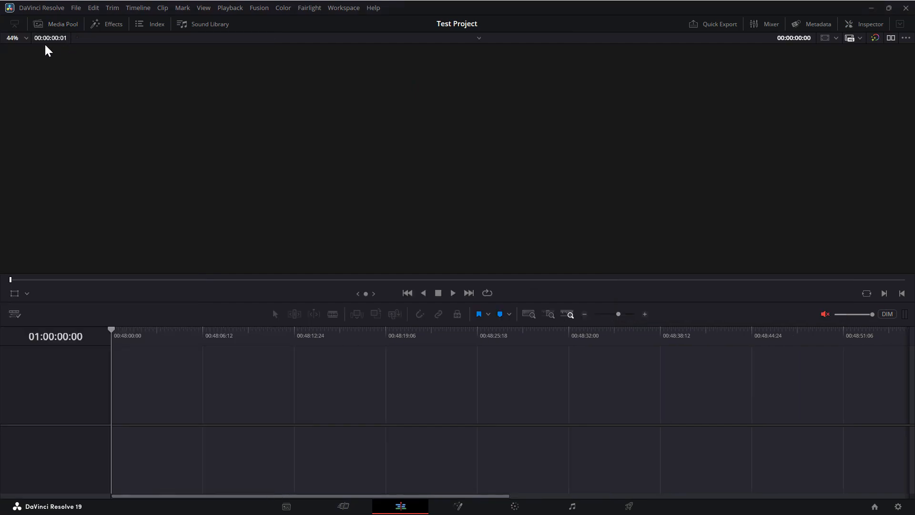
{"action": "left_click", "coordinate": [56, 23]}
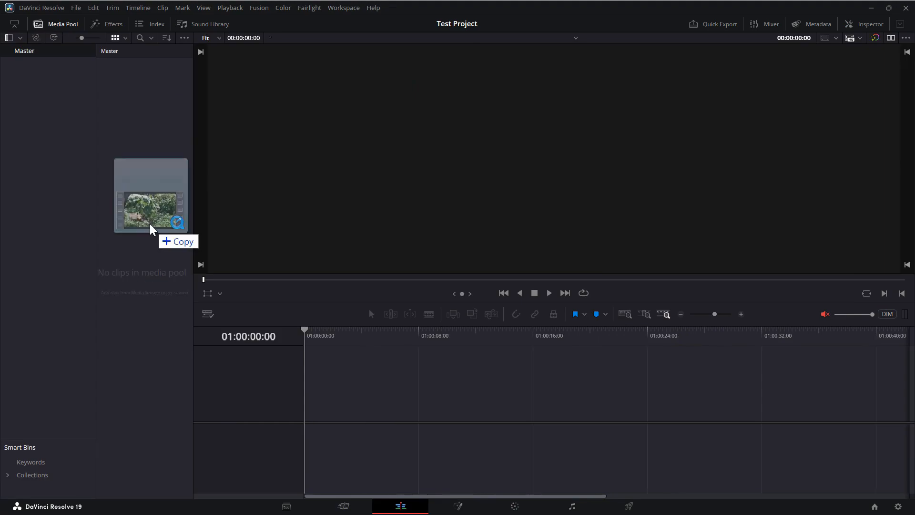
{"action": "left_click_drag", "start_coordinate": [150, 224], "coordinate": [143, 224]}
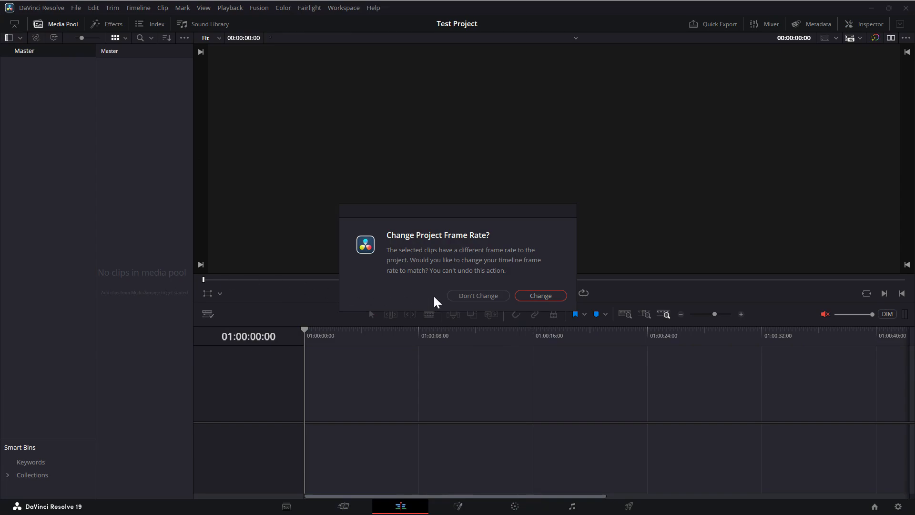
{"action": "left_click", "coordinate": [478, 296]}
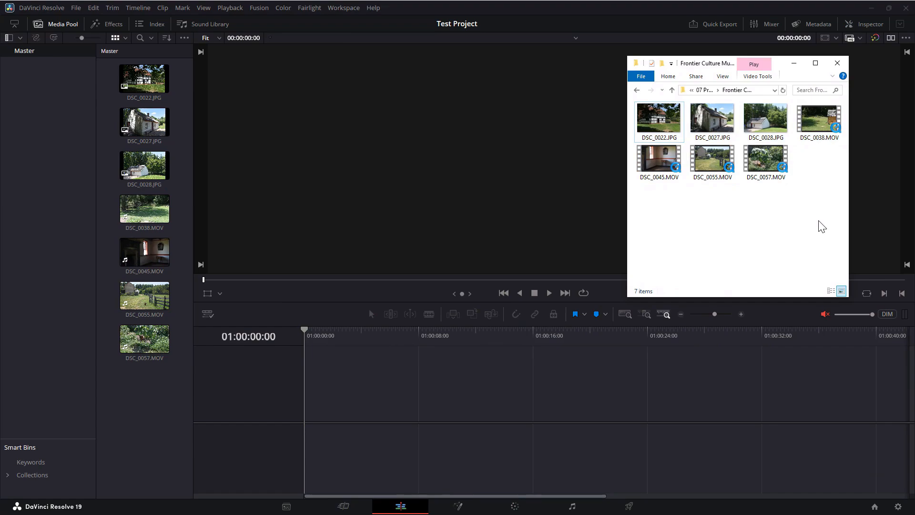
Step: Create a new timeline for the footage and widen the media pool to three columns of thumbnails
{"action": "left_click", "coordinate": [667, 118]}
{"action": "left_click_drag", "start_coordinate": [666, 118], "coordinate": [295, 407]}
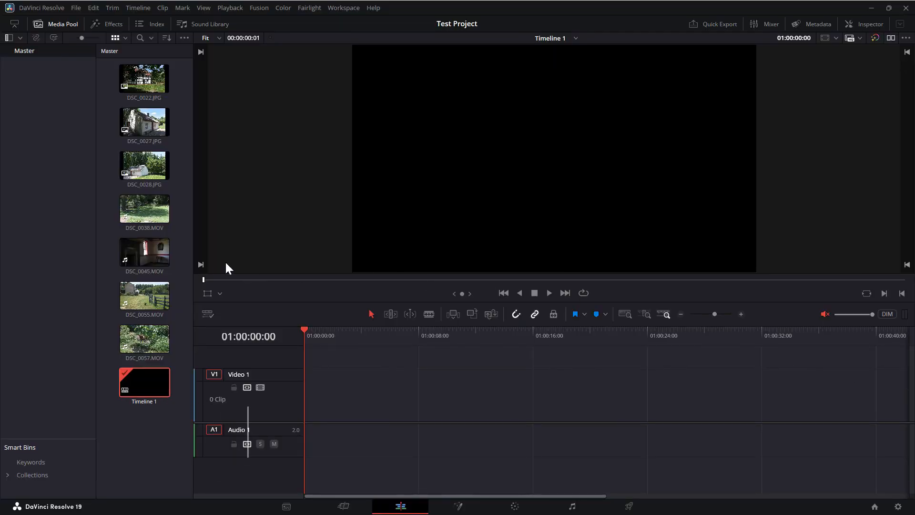
{"action": "left_click_drag", "start_coordinate": [194, 277], "coordinate": [300, 280]}
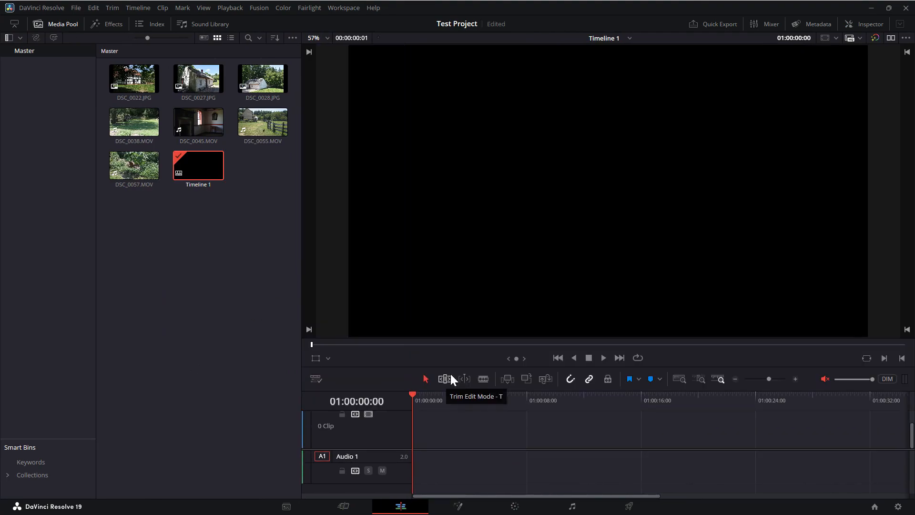
Step: Preview the DSC_0057.MOV clip and the empty timeline in the single viewer, with the timeline zoomed out
{"action": "left_click", "coordinate": [143, 162]}
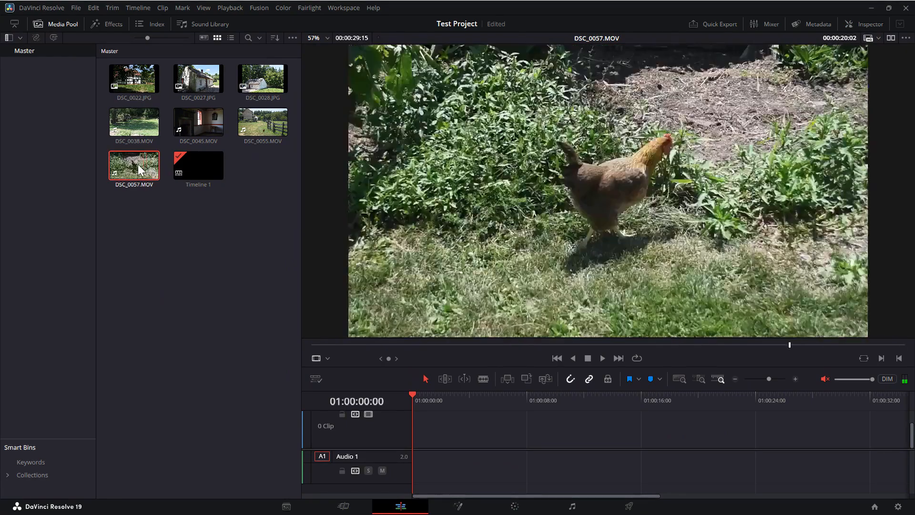
{"action": "left_click", "coordinate": [198, 166]}
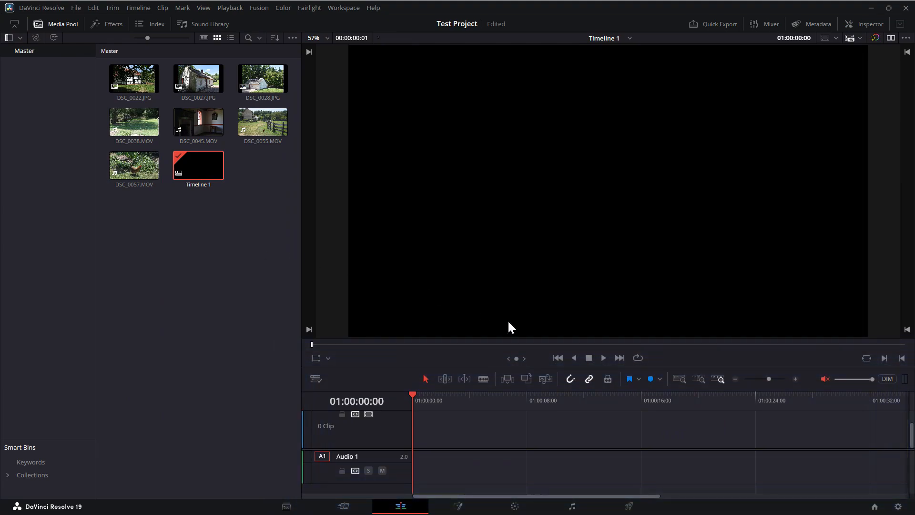
{"action": "mouse_move", "coordinate": [769, 379]}
{"action": "left_mouse_down"}
{"action": "mouse_move", "coordinate": [750, 380]}
{"action": "mouse_move", "coordinate": [761, 379]}
{"action": "left_mouse_up"}
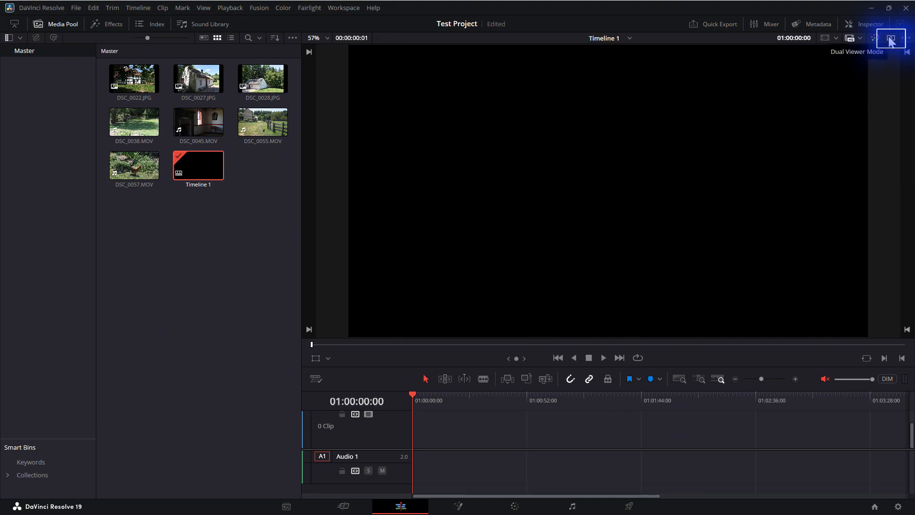
Step: Preview source clips DSC_0055.MOV and DSC_0045.MOV beside the timeline in dual viewer mode, and return to the single viewer
{"action": "left_click", "coordinate": [891, 39]}
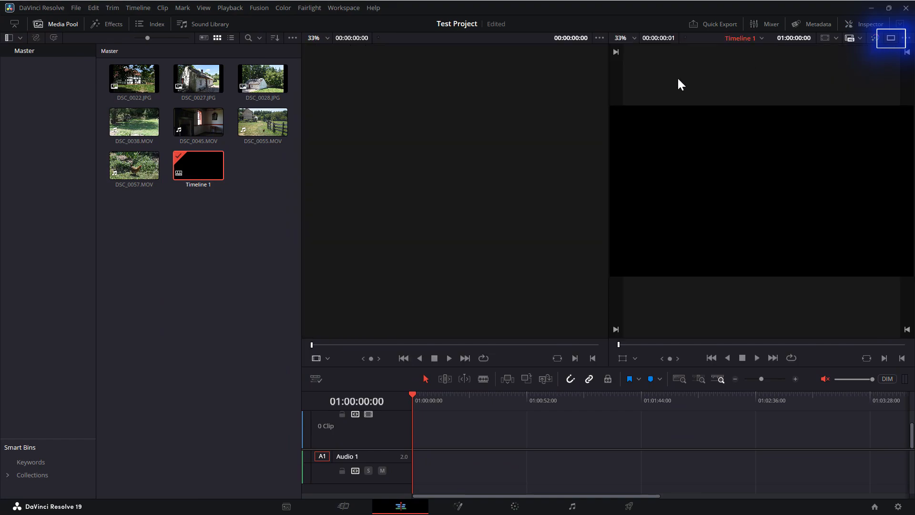
{"action": "left_click", "coordinate": [270, 131]}
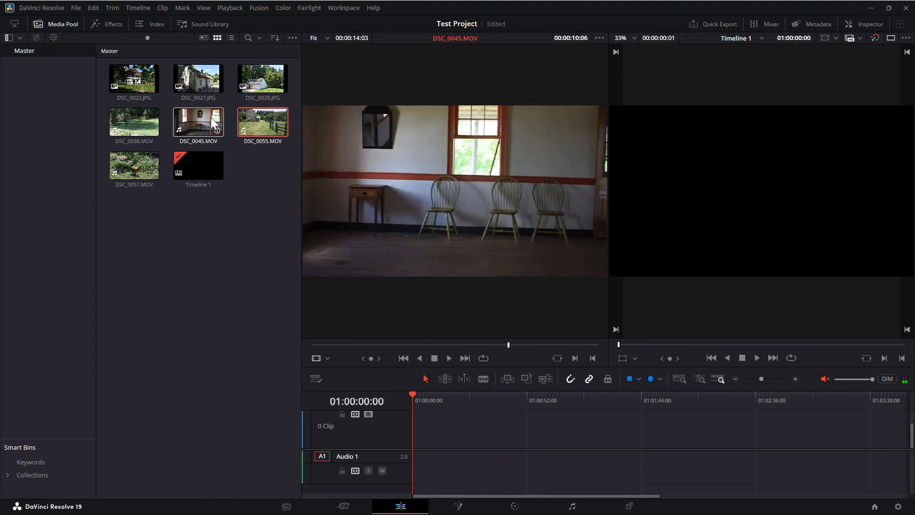
{"action": "left_click", "coordinate": [892, 38]}
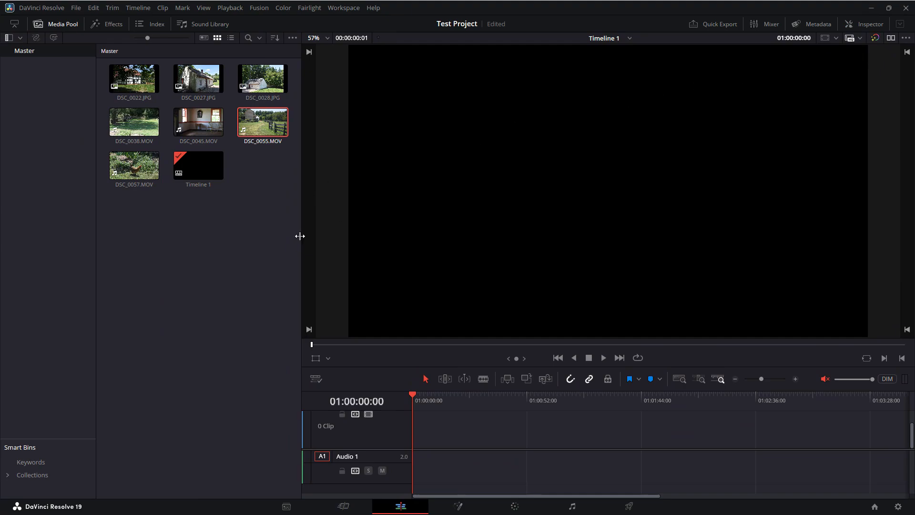
Step: Try resizing the media pool and the timeline area, and reset the UI layout to its default
{"action": "left_click_drag", "start_coordinate": [300, 236], "coordinate": [253, 242]}
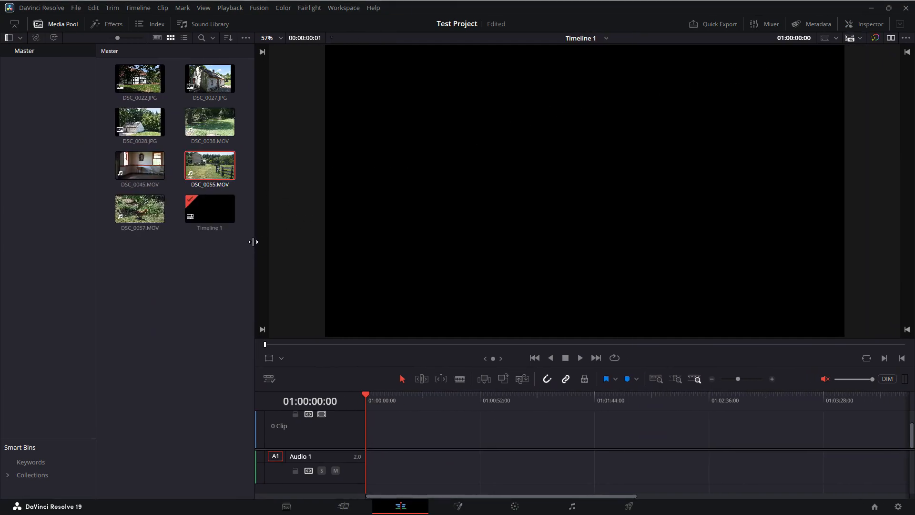
{"action": "mouse_move", "coordinate": [349, 370]}
{"action": "left_mouse_down"}
{"action": "mouse_move", "coordinate": [348, 355]}
{"action": "mouse_move", "coordinate": [351, 367]}
{"action": "left_mouse_up"}
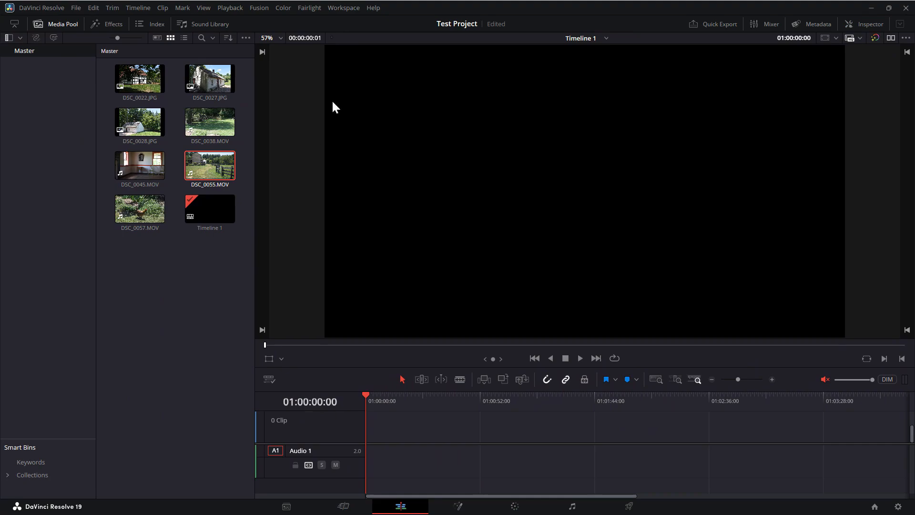
{"action": "left_click", "coordinate": [349, 8]}
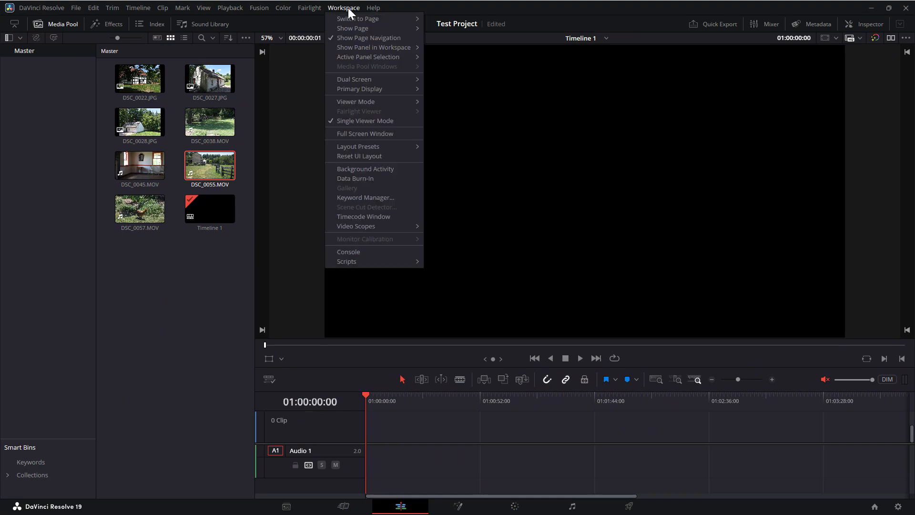
{"action": "left_click", "coordinate": [373, 156]}
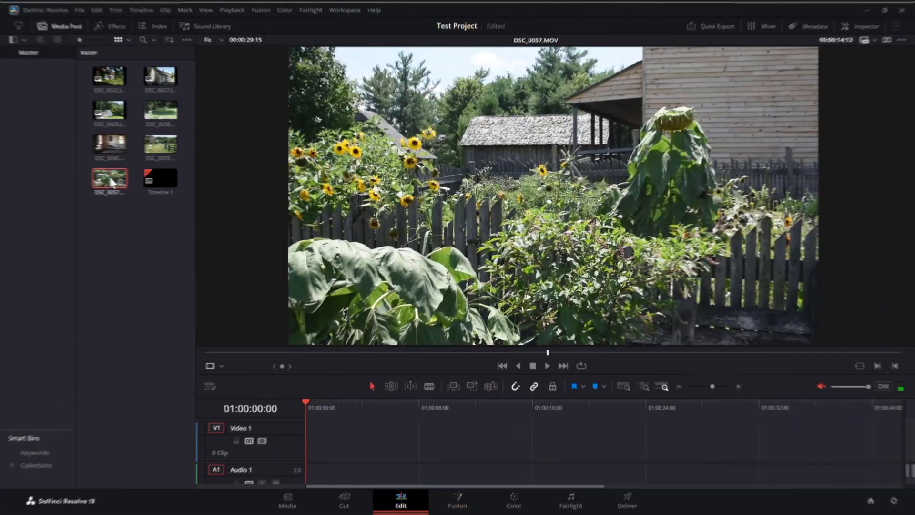
Step: Place the DSC_0057.MOV clip at the start of the timeline and make the Video 1 and Audio 1 tracks taller
{"action": "left_click_drag", "start_coordinate": [106, 176], "coordinate": [306, 450]}
{"action": "left_click_drag", "start_coordinate": [282, 377], "coordinate": [282, 317]}
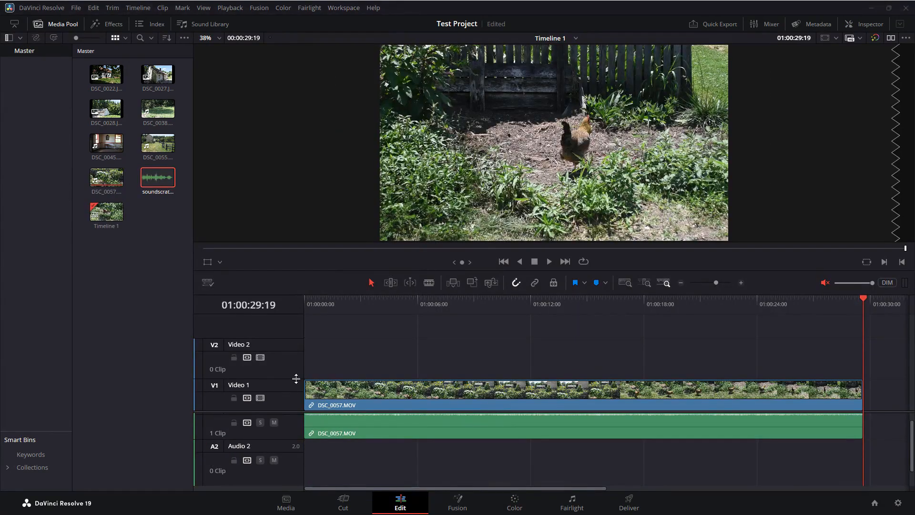
{"action": "left_click_drag", "start_coordinate": [293, 375], "coordinate": [285, 362]}
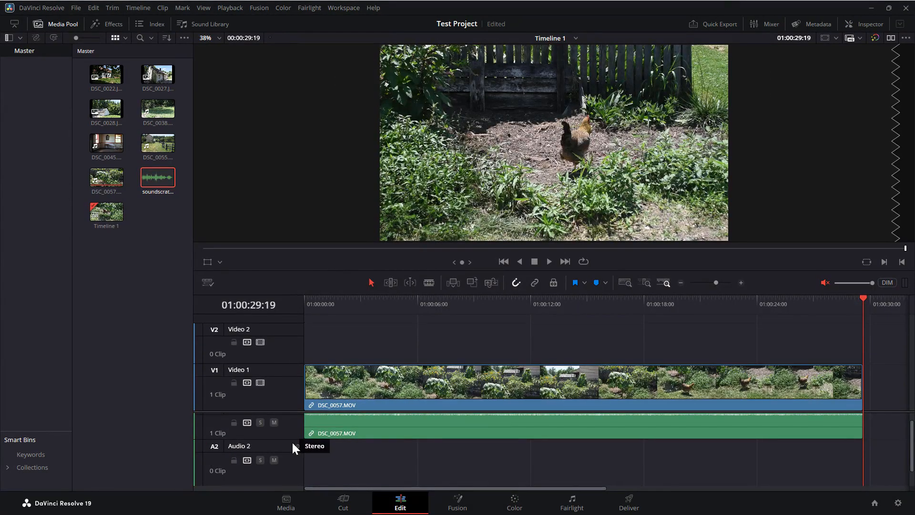
{"action": "left_click_drag", "start_coordinate": [291, 439], "coordinate": [290, 472]}
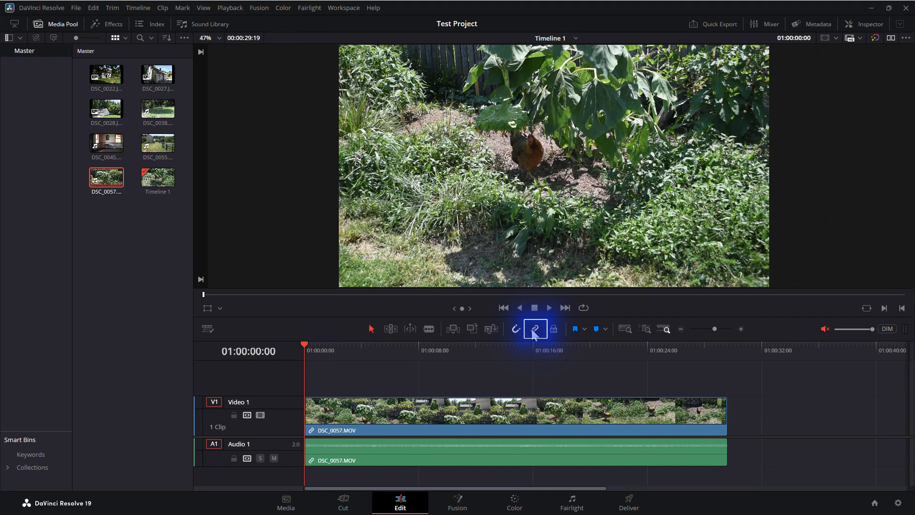
Step: Try moving the DSC_0057.MOV clip about 2 seconds later on the timeline, trimming its start and extending it back out
{"action": "mouse_move", "coordinate": [514, 416]}
{"action": "left_mouse_down"}
{"action": "mouse_move", "coordinate": [592, 410]}
{"action": "mouse_move", "coordinate": [511, 412]}
{"action": "left_mouse_up"}
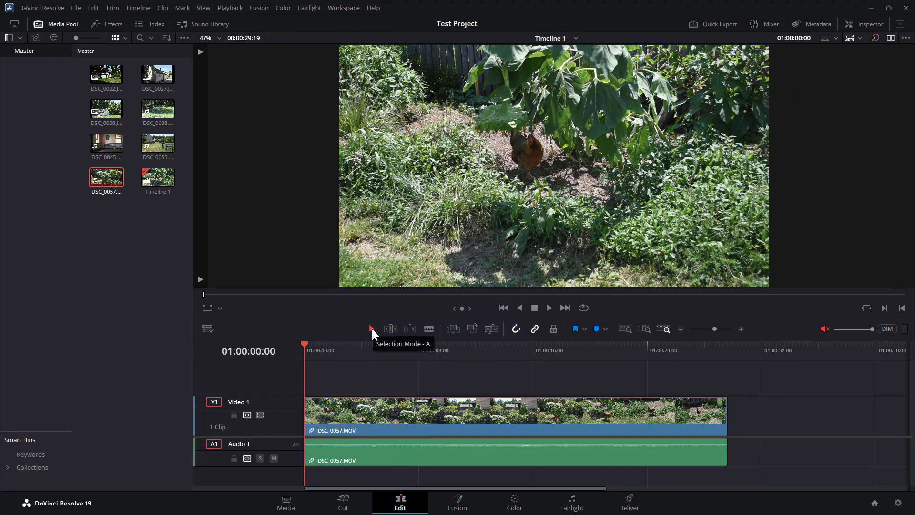
{"action": "left_click_drag", "start_coordinate": [415, 404], "coordinate": [443, 404]}
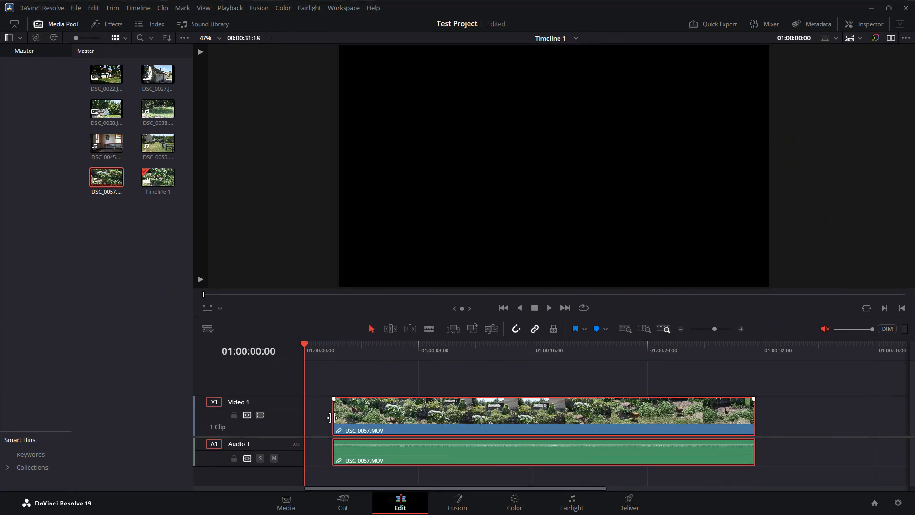
{"action": "left_click_drag", "start_coordinate": [329, 417], "coordinate": [408, 416]}
{"action": "left_click_drag", "start_coordinate": [391, 419], "coordinate": [324, 418]}
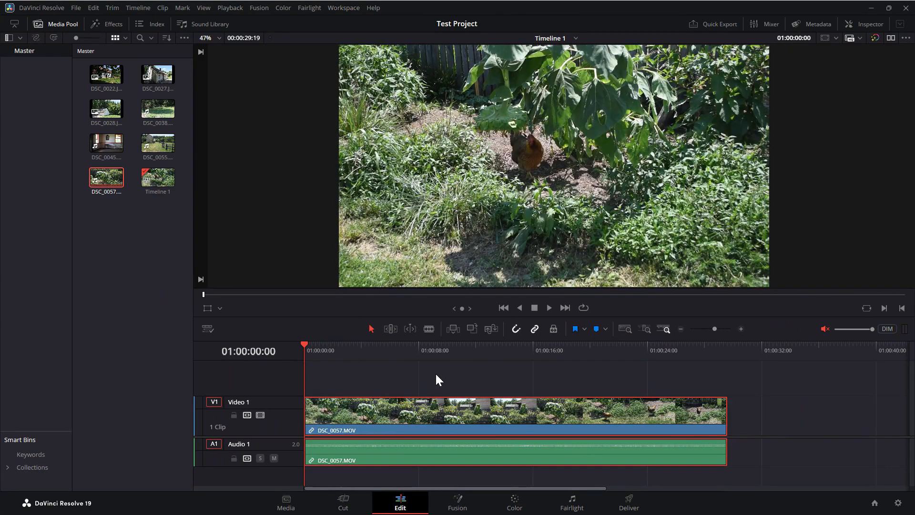
Step: Move the DSC_0057.MOV clip up to the Video 2 track and back down to Video 1
{"action": "left_click_drag", "start_coordinate": [391, 410], "coordinate": [387, 378]}
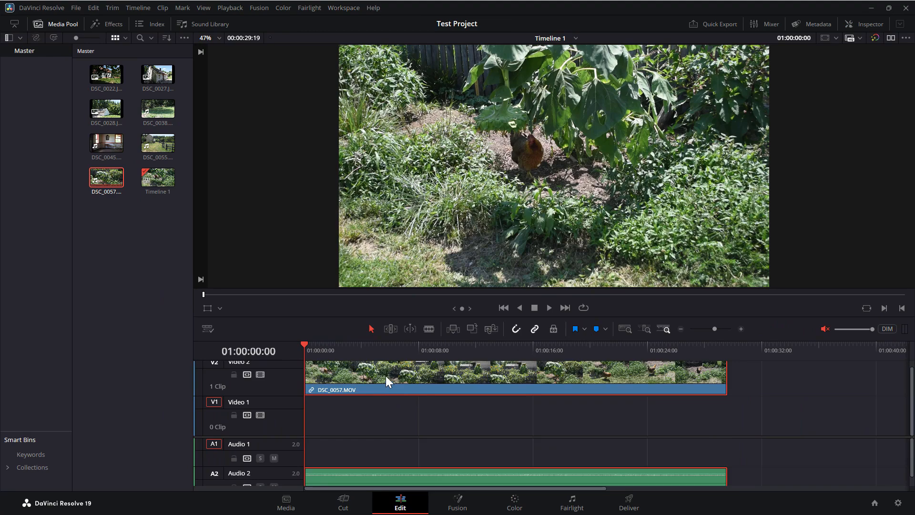
{"action": "left_click_drag", "start_coordinate": [385, 376], "coordinate": [382, 407]}
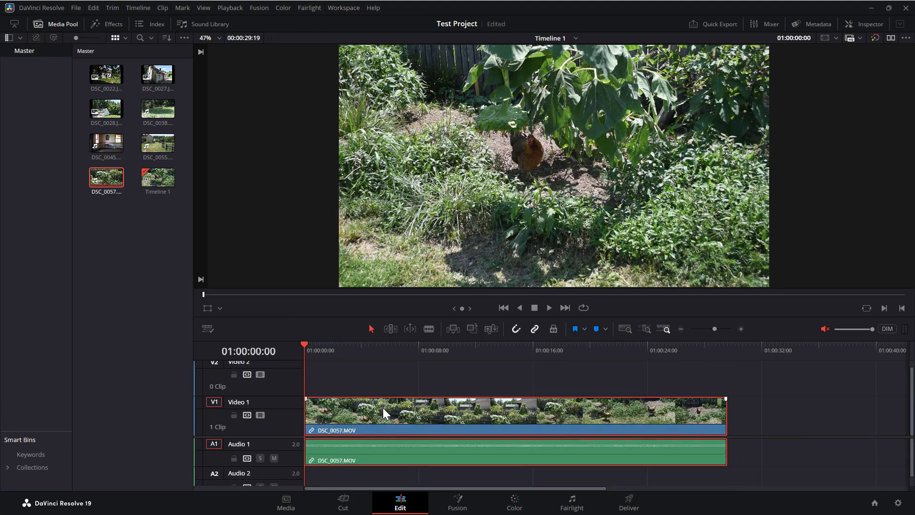
Step: Split the DSC_0057.MOV clip with the blade and place the cut about 11 seconds into the timeline
{"action": "left_click", "coordinate": [428, 329]}
{"action": "left_click", "coordinate": [385, 410]}
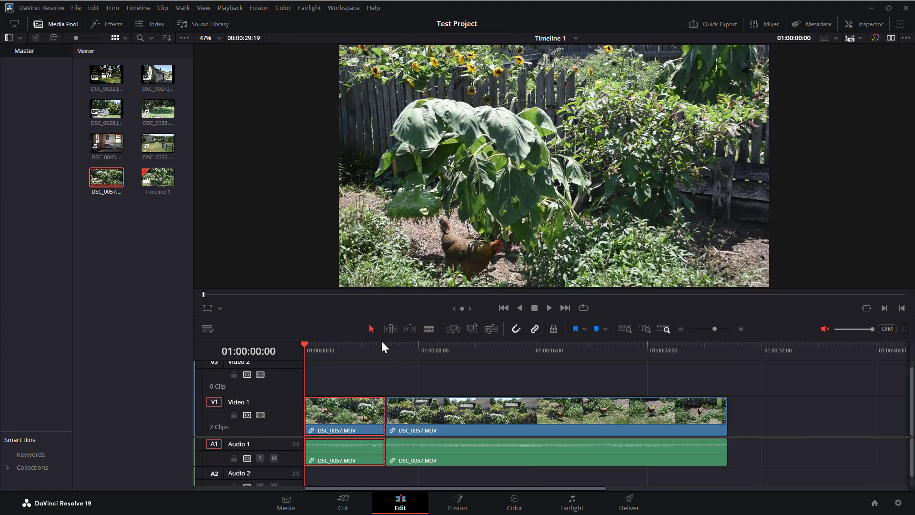
{"action": "left_click_drag", "start_coordinate": [371, 374], "coordinate": [465, 426]}
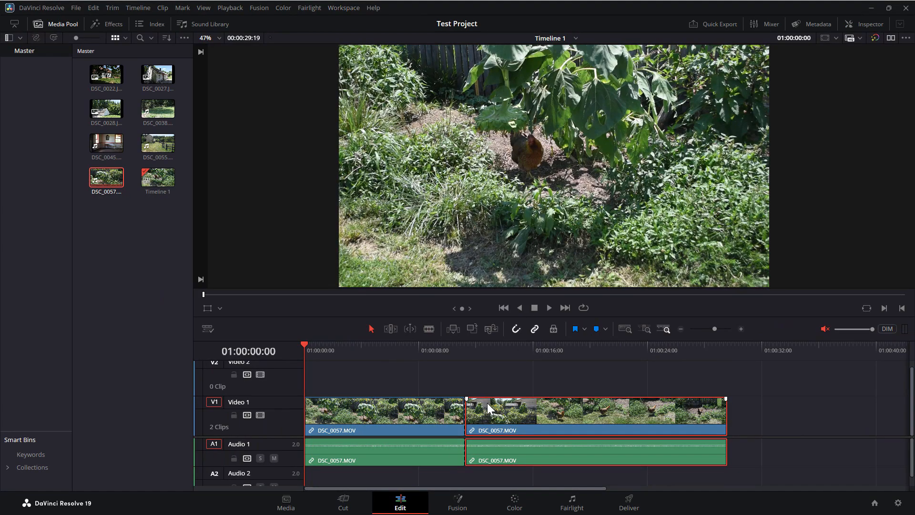
Step: Try deleting the part of the clip after the cut, and deleting the remaining part's audio separately from its video
{"action": "key", "text": "Delete"}
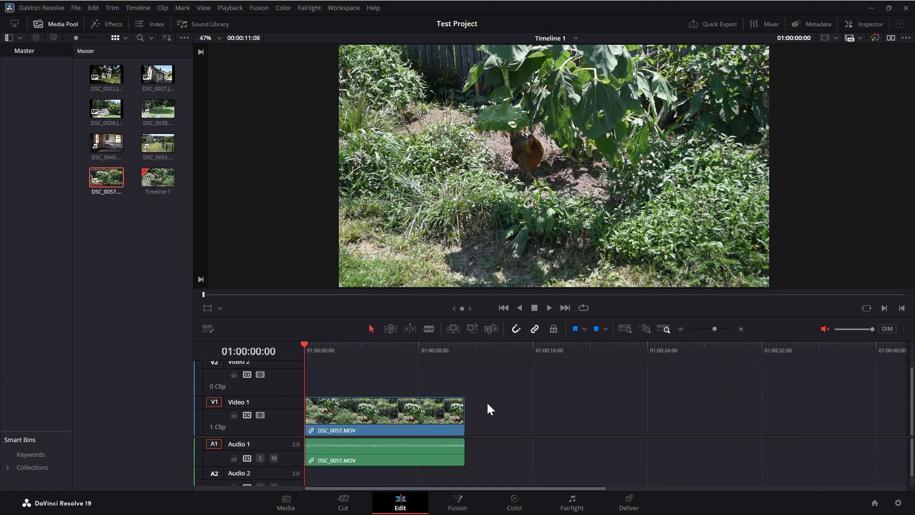
{"action": "left_click", "coordinate": [428, 412]}
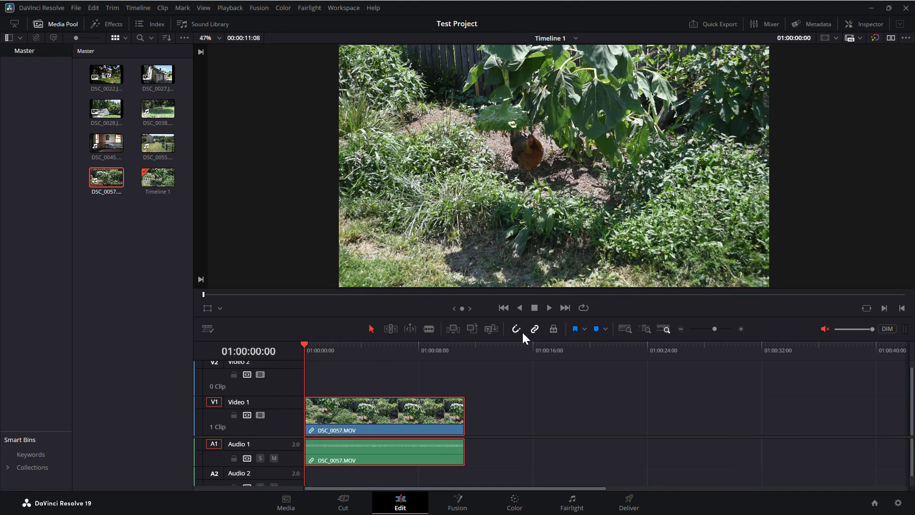
{"action": "left_click", "coordinate": [487, 458]}
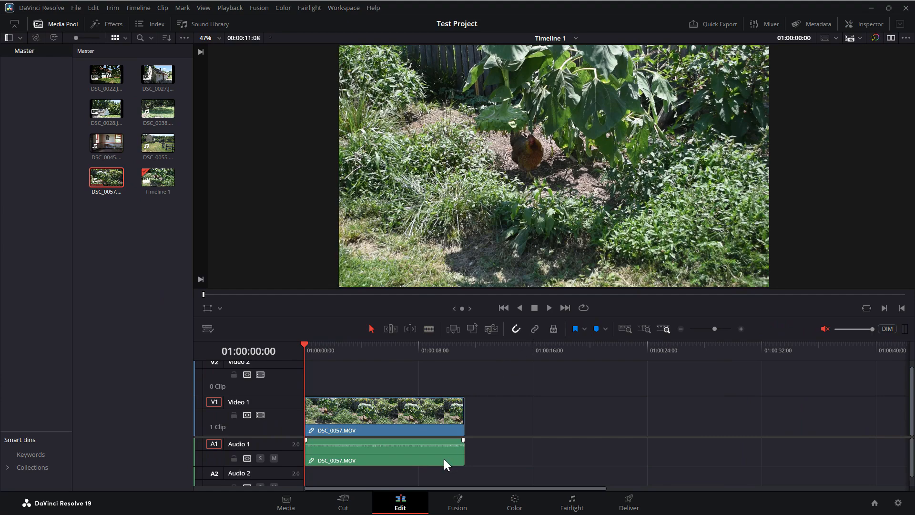
{"action": "left_click_drag", "start_coordinate": [444, 459], "coordinate": [675, 440]}
{"action": "key", "text": "Delete"}
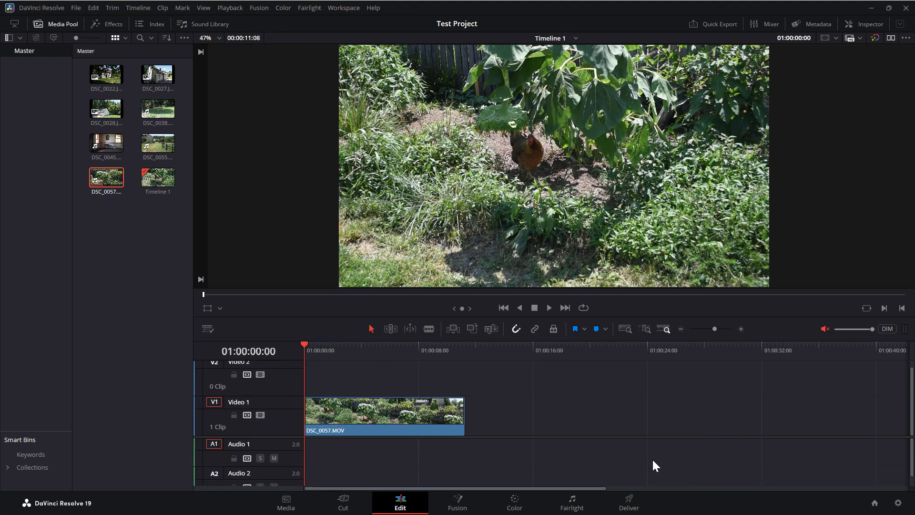
Step: Undo the deletions so that both parts of DSC_0057.MOV and their audio are restored
{"action": "key", "text": "ctrl+z"}
{"action": "key", "text": "ctrl+z"}
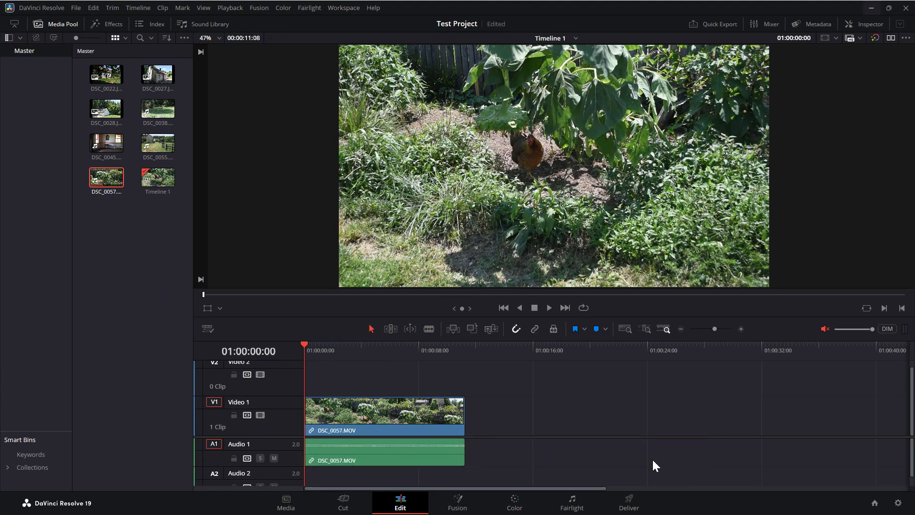
{"action": "key", "text": "shift+F12"}
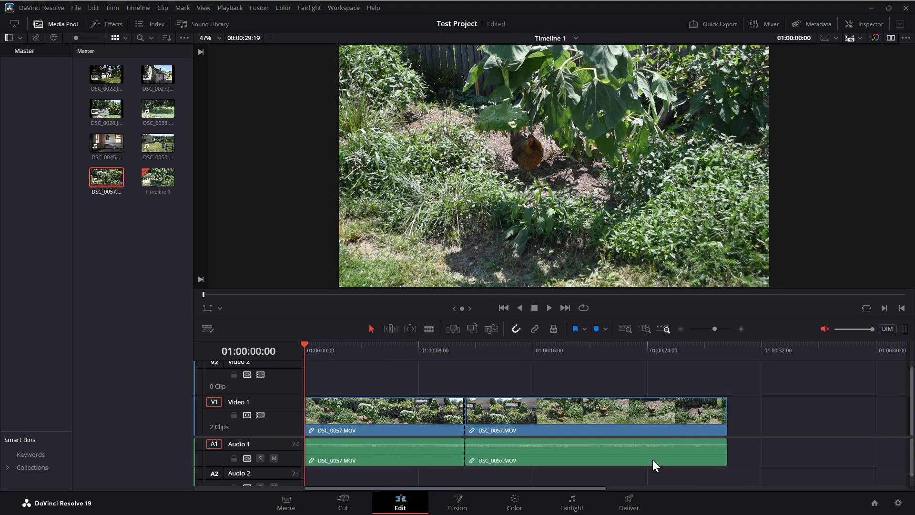
Step: Import soundscrate-the-scenic-route.wav from the 07 Practice Folder into the media pool and place it on Audio 2 at the timeline start
{"action": "key", "text": "alt+Tab"}
{"action": "left_click_drag", "start_coordinate": [686, 128], "coordinate": [126, 264]}
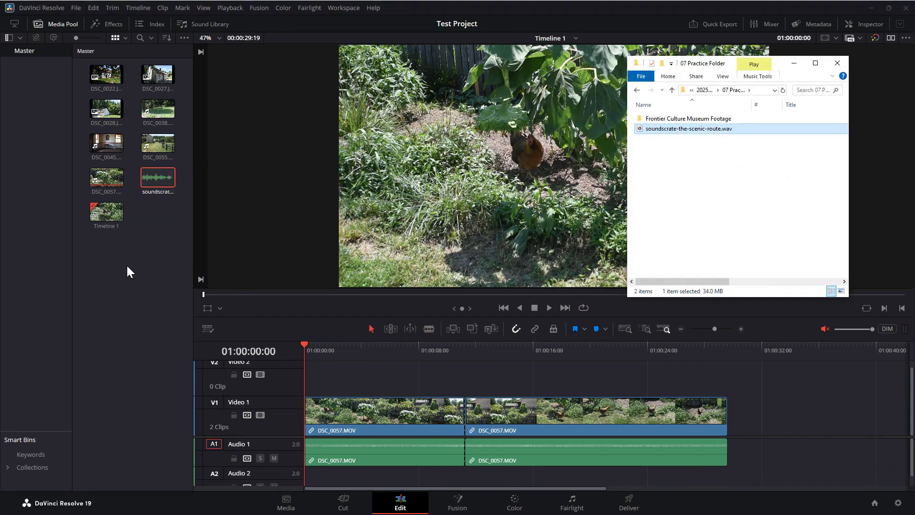
{"action": "left_click_drag", "start_coordinate": [161, 180], "coordinate": [298, 454]}
Step: Split the music clip on Audio 2 where the video ends, at 01:00:29:19, and delete the excess part
{"action": "left_click_drag", "start_coordinate": [721, 305], "coordinate": [727, 305]}
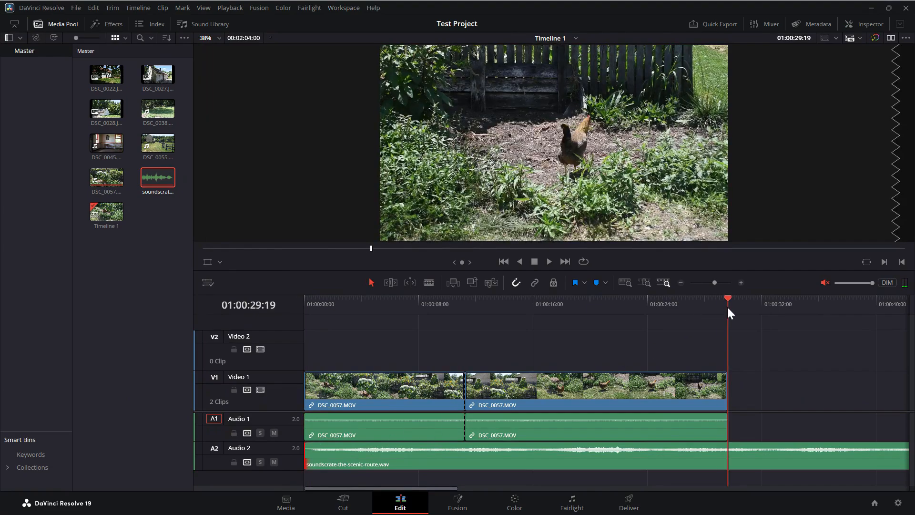
{"action": "left_click", "coordinate": [428, 283]}
{"action": "left_click", "coordinate": [728, 453]}
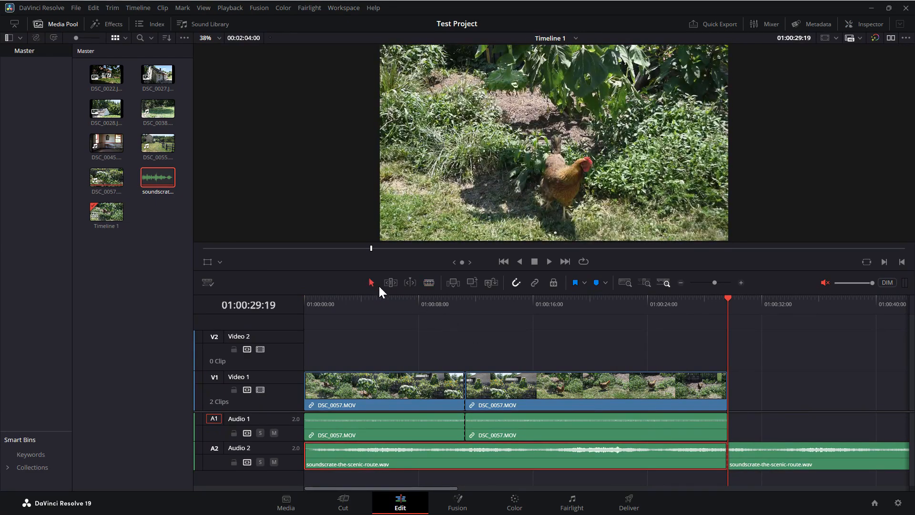
{"action": "left_click", "coordinate": [765, 454]}
{"action": "key", "text": "Delete"}
Step: Make the Video 1 and Audio 2 tracks taller and raise the volume of the soundscrate-the-scenic-route.wav clip
{"action": "left_click_drag", "start_coordinate": [106, 74], "coordinate": [306, 366]}
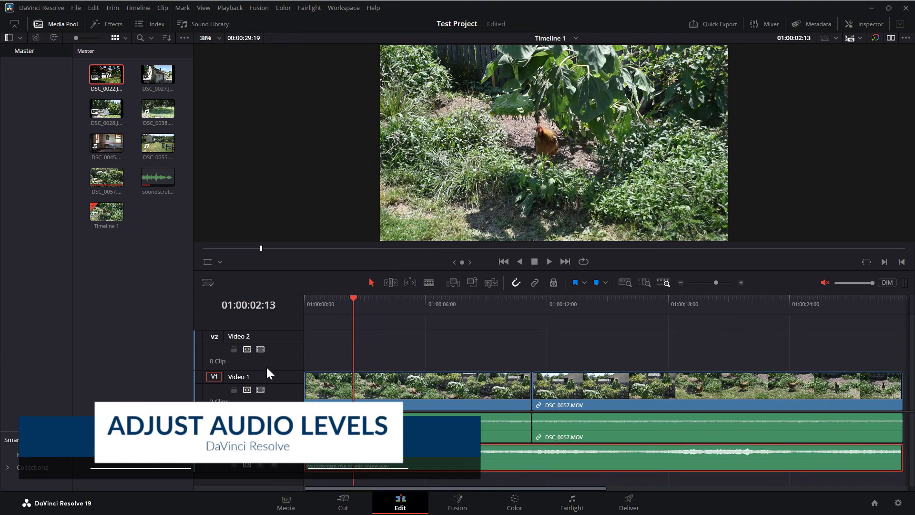
{"action": "mouse_move", "coordinate": [267, 371]}
{"action": "left_mouse_down"}
{"action": "mouse_move", "coordinate": [266, 394]}
{"action": "mouse_move", "coordinate": [262, 358]}
{"action": "mouse_move", "coordinate": [262, 370]}
{"action": "left_mouse_up"}
{"action": "left_click_drag", "start_coordinate": [259, 469], "coordinate": [307, 493]}
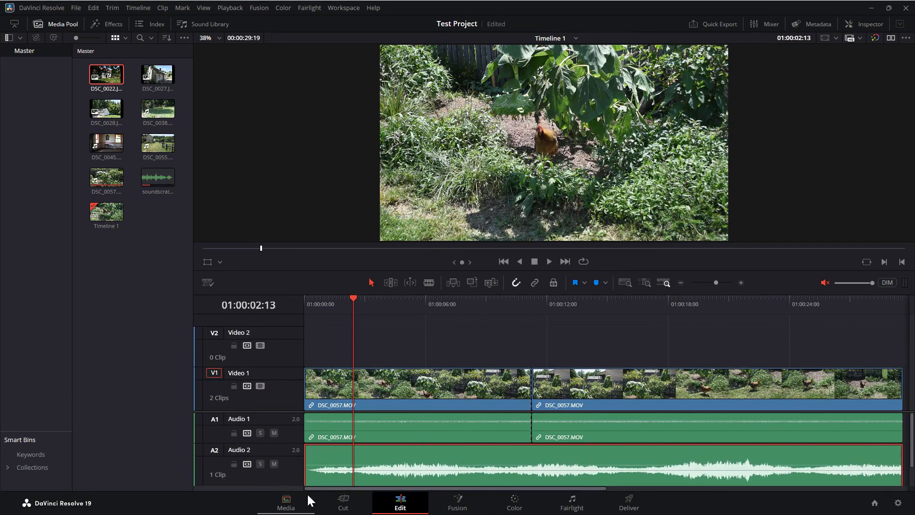
{"action": "scroll", "coordinate": [404, 472], "scroll_direction": "down", "scroll_amount": 1}
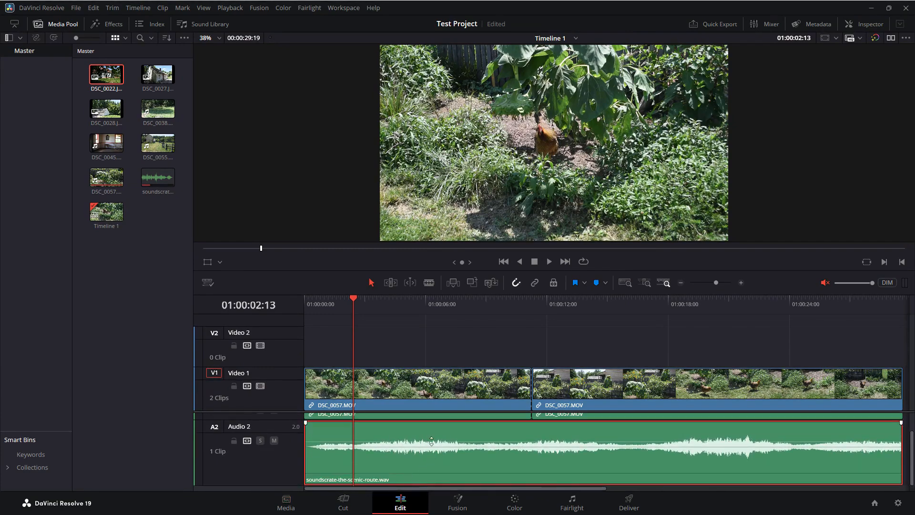
{"action": "left_click_drag", "start_coordinate": [432, 441], "coordinate": [431, 435]}
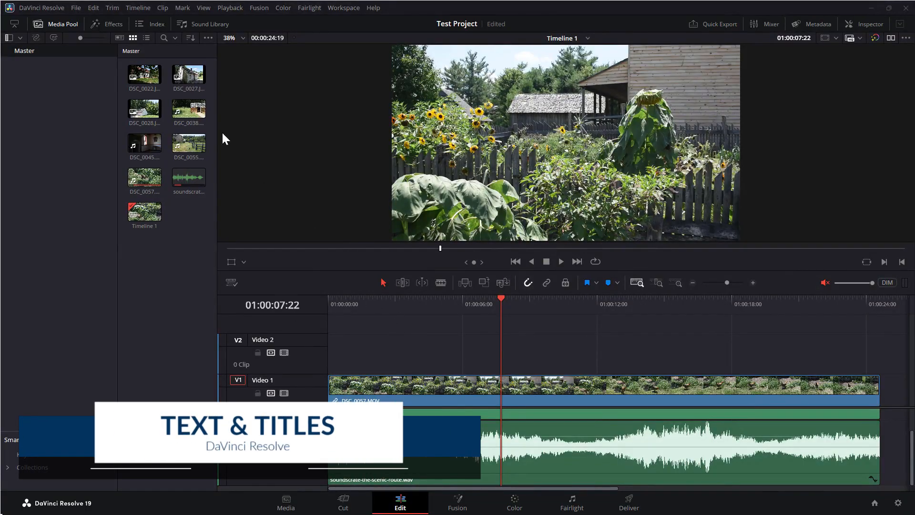
Step: Add a Center Reveal title from the effects library to Video 2 at the start of the timeline
{"action": "left_click", "coordinate": [114, 24]}
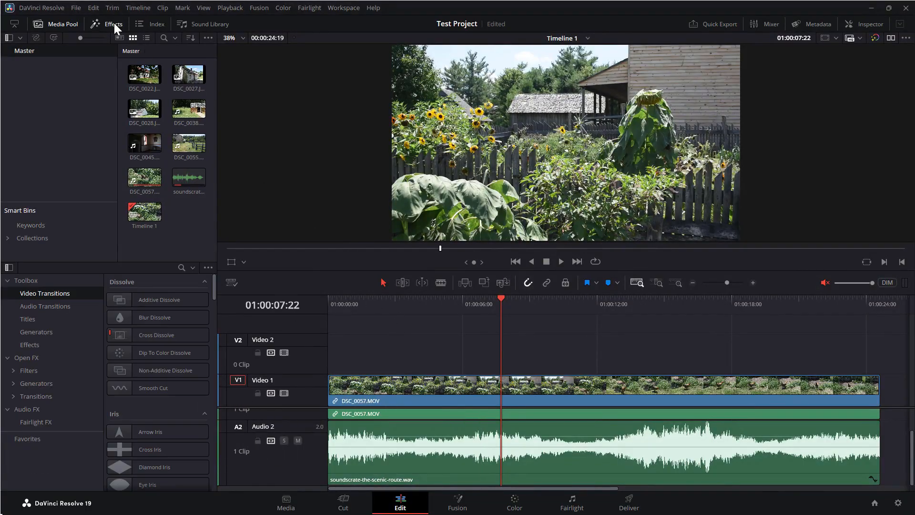
{"action": "left_click", "coordinate": [29, 318]}
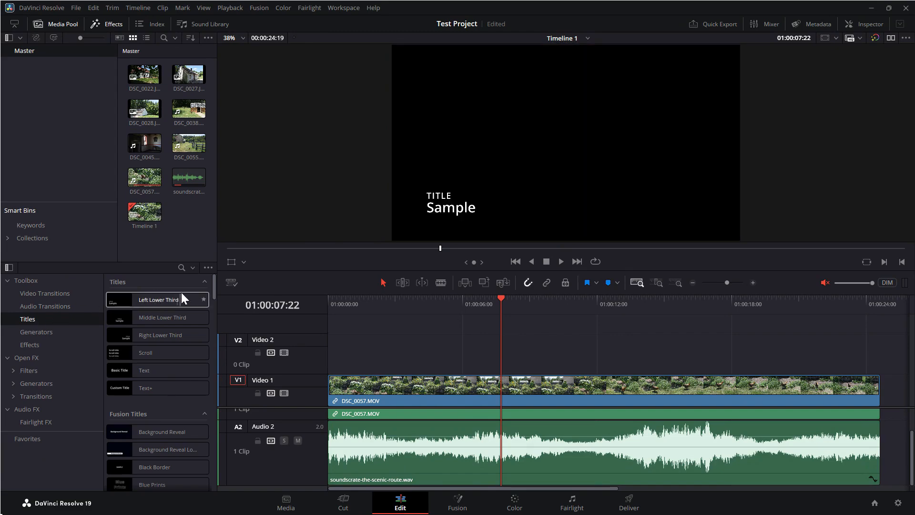
{"action": "scroll", "coordinate": [119, 290], "scroll_direction": "down", "scroll_amount": 5}
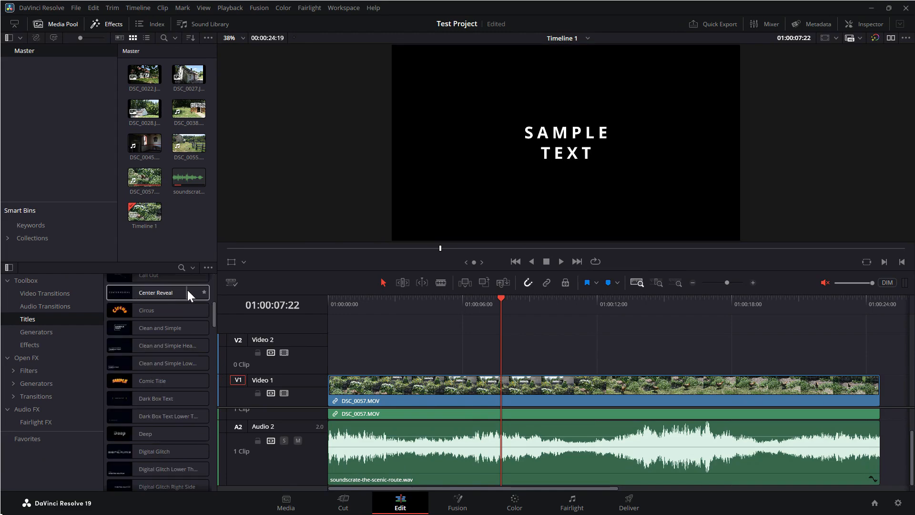
{"action": "left_click_drag", "start_coordinate": [159, 295], "coordinate": [330, 356]}
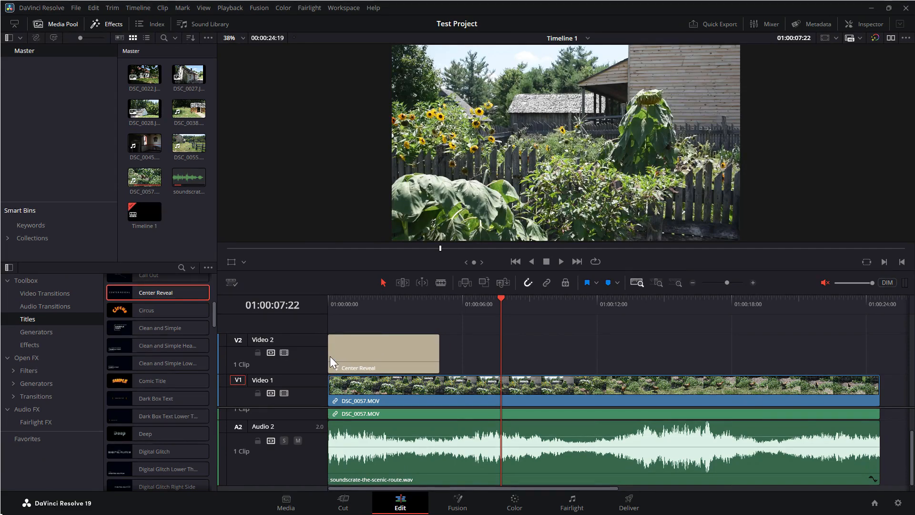
Step: Set the title's text to "Chicken at Work" on two lines in yellow Arial Bold, with size 0.2047 and line spacing 0.756
{"action": "double_click", "coordinate": [361, 350]}
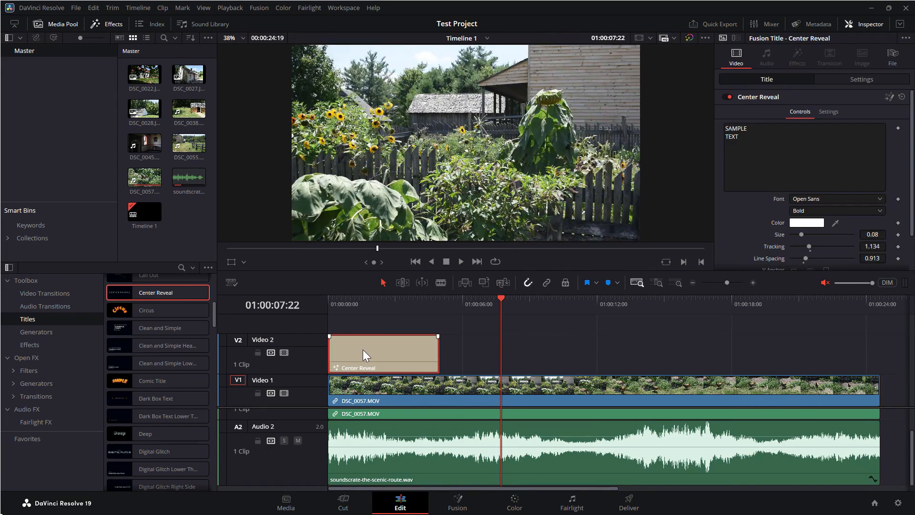
{"action": "left_click", "coordinate": [833, 198]}
{"action": "left_click", "coordinate": [810, 222]}
{"action": "left_click", "coordinate": [810, 222]}
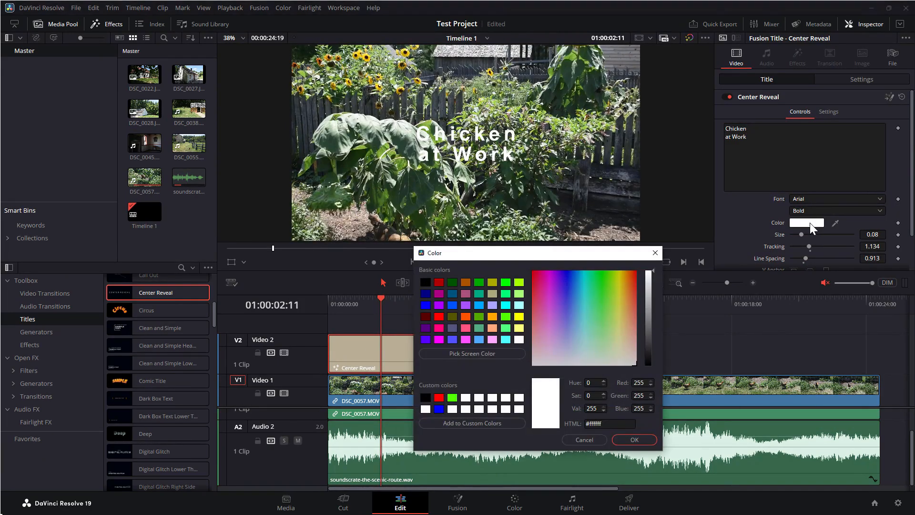
{"action": "left_click_drag", "start_coordinate": [340, 302], "coordinate": [443, 296]}
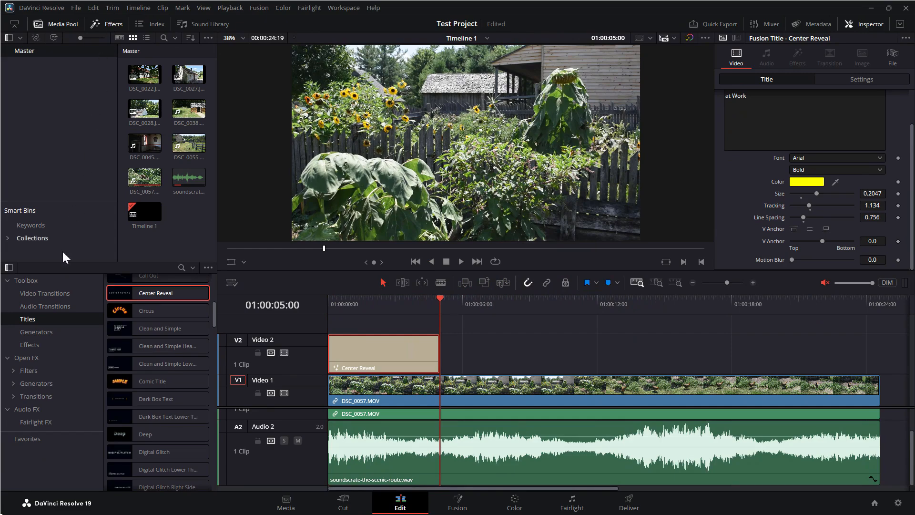
Step: Add an Arrow Iris video transition to the start of the DSC_0057.MOV clip on Video 1
{"action": "left_click", "coordinate": [47, 293]}
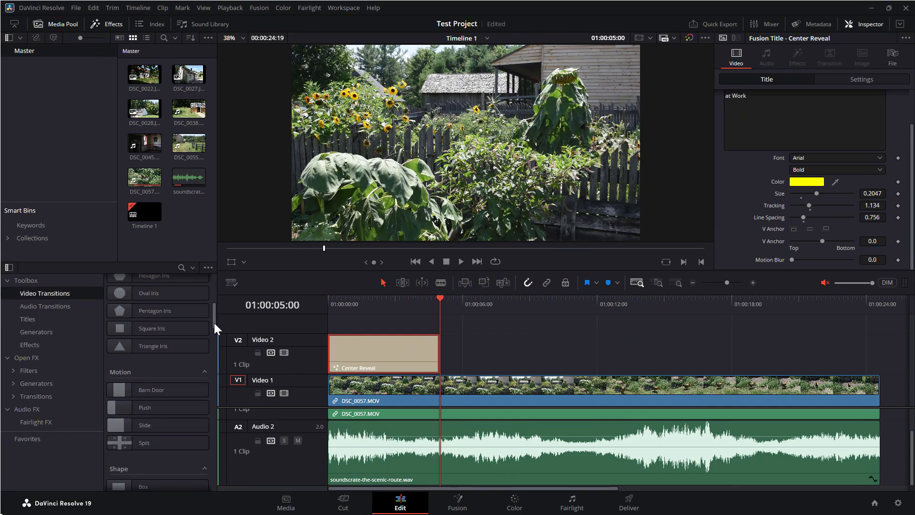
{"action": "mouse_move", "coordinate": [213, 322]}
{"action": "left_mouse_down"}
{"action": "mouse_move", "coordinate": [214, 292]}
{"action": "mouse_move", "coordinate": [213, 306]}
{"action": "left_mouse_up"}
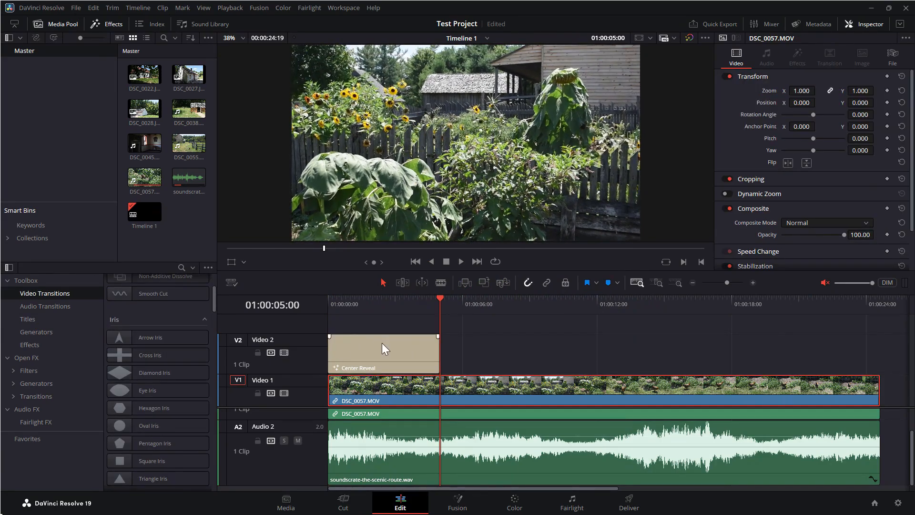
{"action": "left_click", "coordinate": [381, 347]}
{"action": "left_click_drag", "start_coordinate": [439, 298], "coordinate": [324, 301]}
{"action": "mouse_move", "coordinate": [142, 340]}
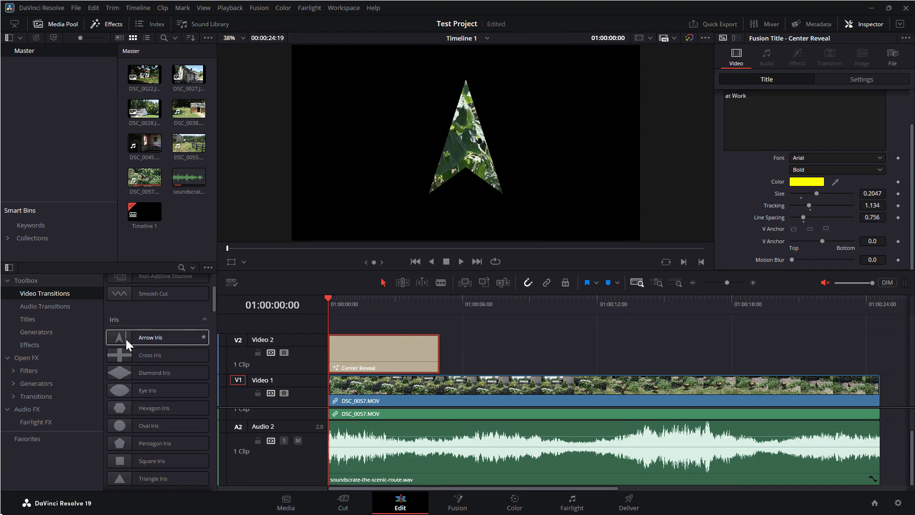
{"action": "left_click_drag", "start_coordinate": [126, 339], "coordinate": [343, 392]}
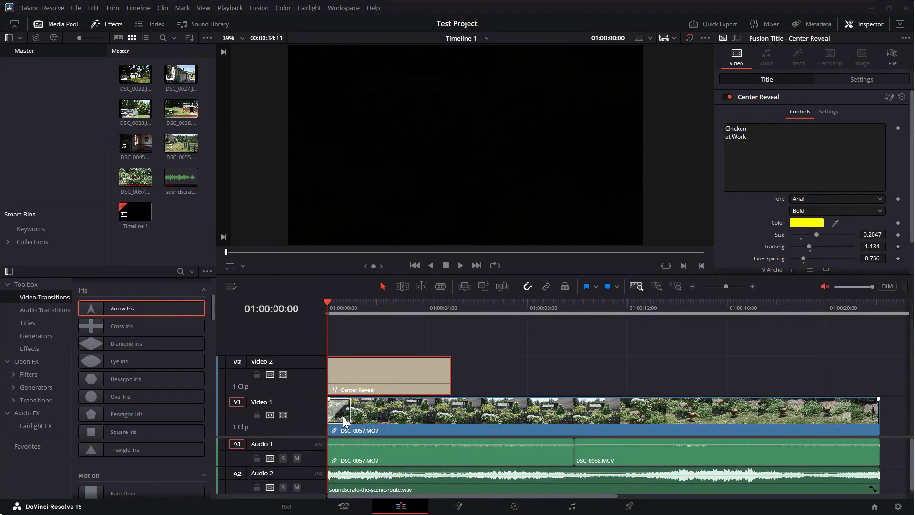
{"action": "left_click", "coordinate": [343, 418]}
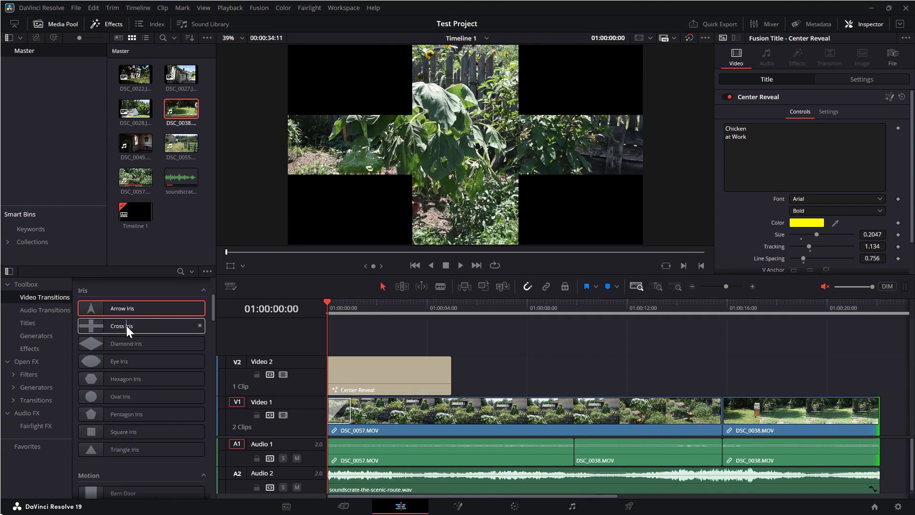
Step: Add a Cross Iris transition at the cut between DSC_0057.MOV and DSC_0038.MOV on Video 1
{"action": "left_click_drag", "start_coordinate": [127, 325], "coordinate": [726, 409]}
{"action": "left_click", "coordinate": [773, 305]}
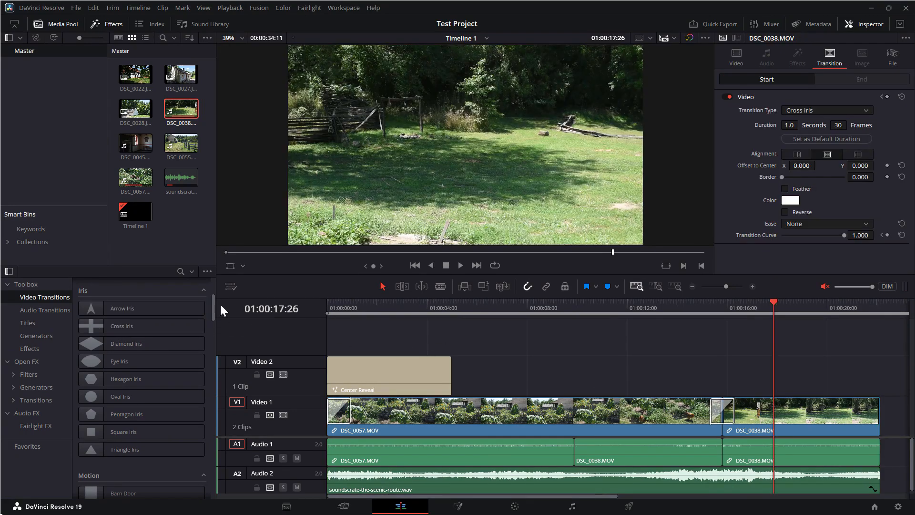
Step: Search the video transitions for "wipe" and close the search
{"action": "left_click", "coordinate": [181, 271]}
{"action": "type", "text": "wipe"}
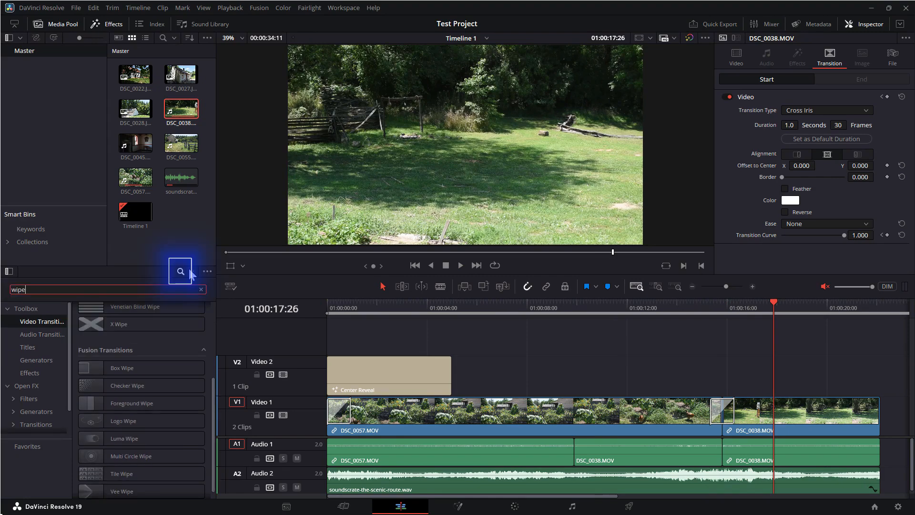
{"action": "left_click", "coordinate": [189, 271]}
Step: Add a Cross Fade 0 dB audio transition on Audio 1 at the cut below the Cross Iris transition
{"action": "left_click", "coordinate": [44, 310]}
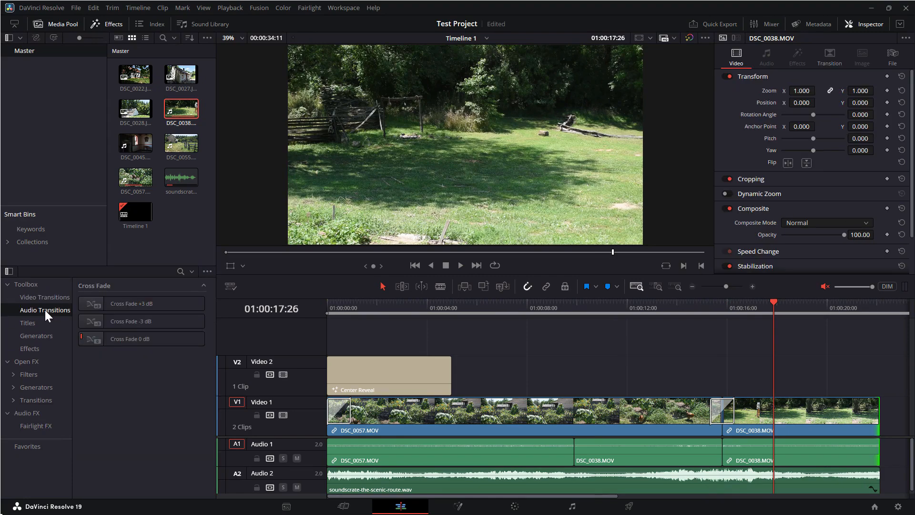
{"action": "left_click_drag", "start_coordinate": [141, 337], "coordinate": [727, 458]}
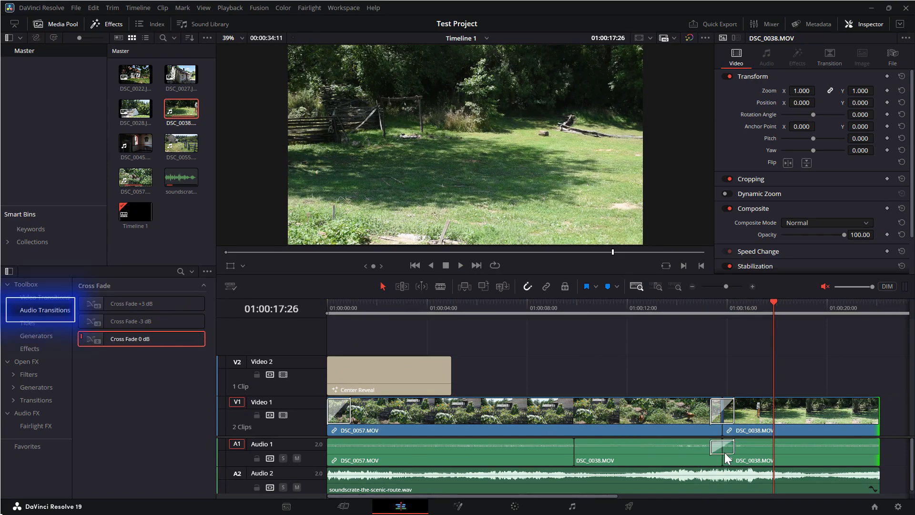
{"action": "left_click", "coordinate": [727, 449]}
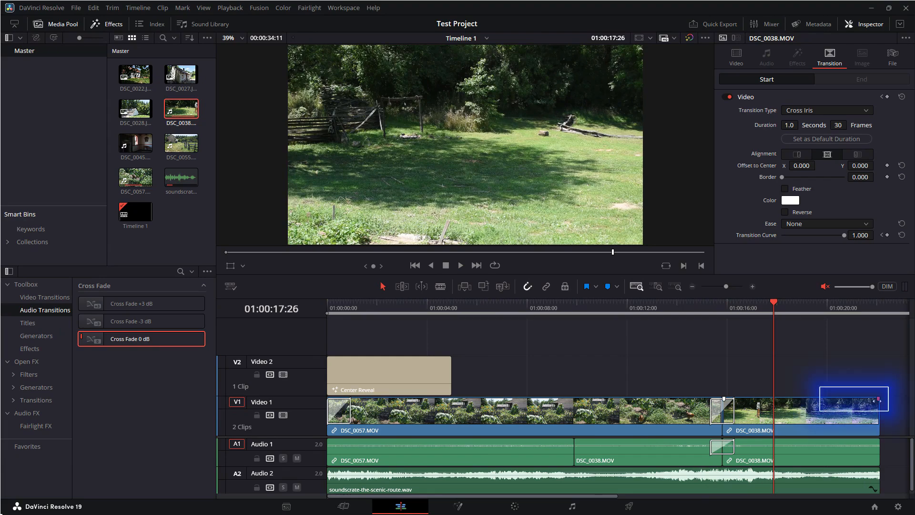
Step: Add a fade-out at the end of the DSC_0038.MOV video clip and play the timeline
{"action": "left_click_drag", "start_coordinate": [877, 408], "coordinate": [815, 405]}
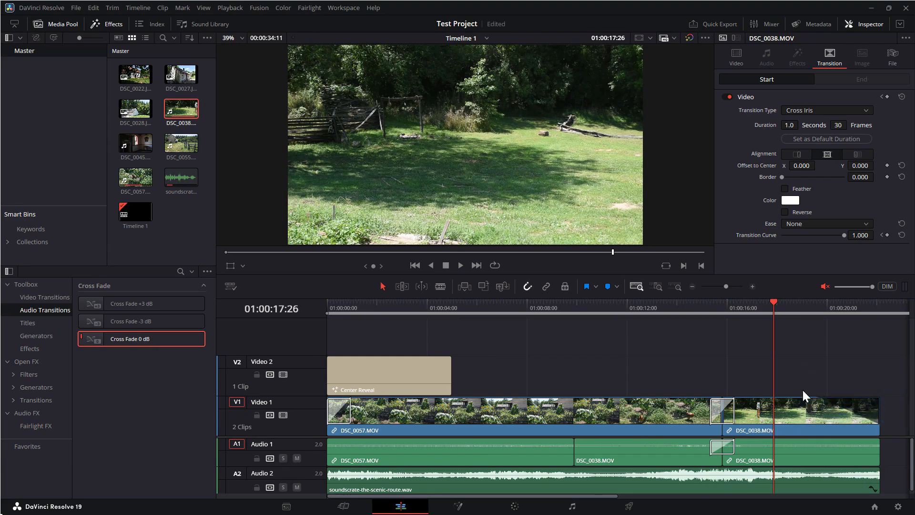
{"action": "left_click", "coordinate": [462, 264]}
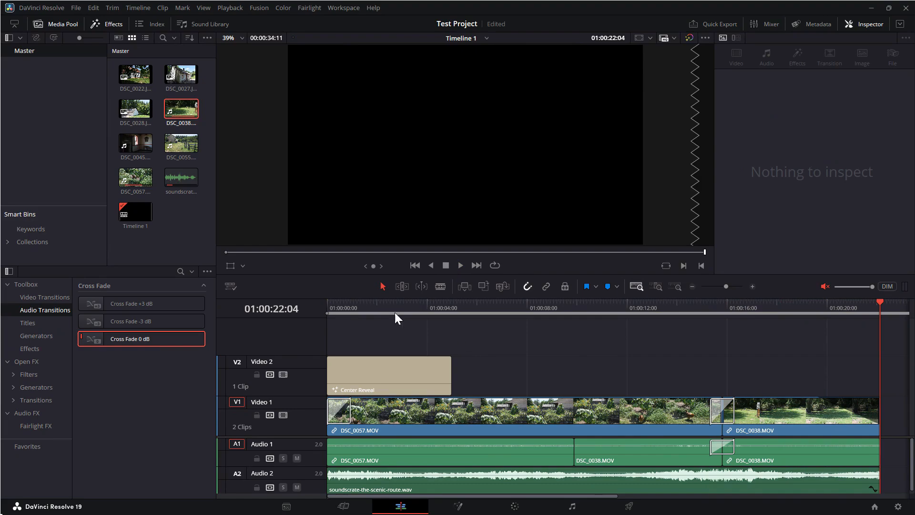
Step: Open the keyboard customization settings to view the available shortcuts
{"action": "left_click", "coordinate": [51, 7]}
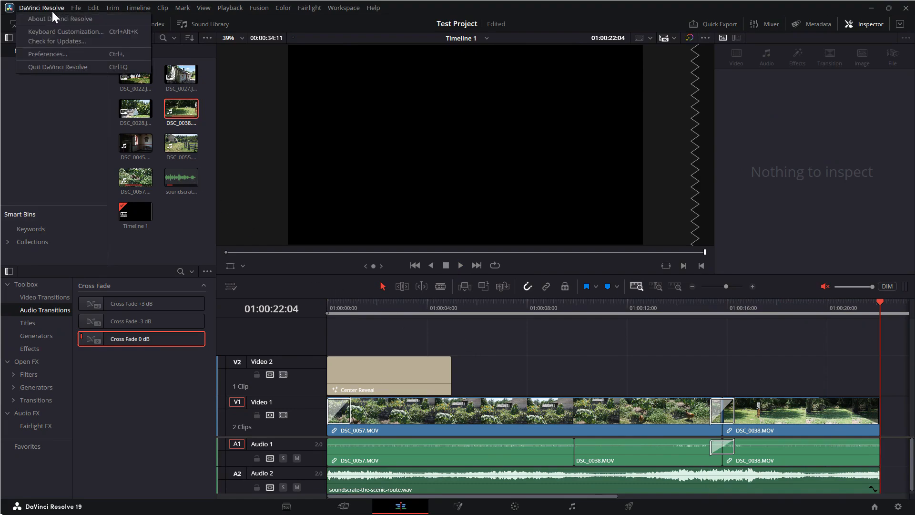
{"action": "left_click", "coordinate": [61, 31]}
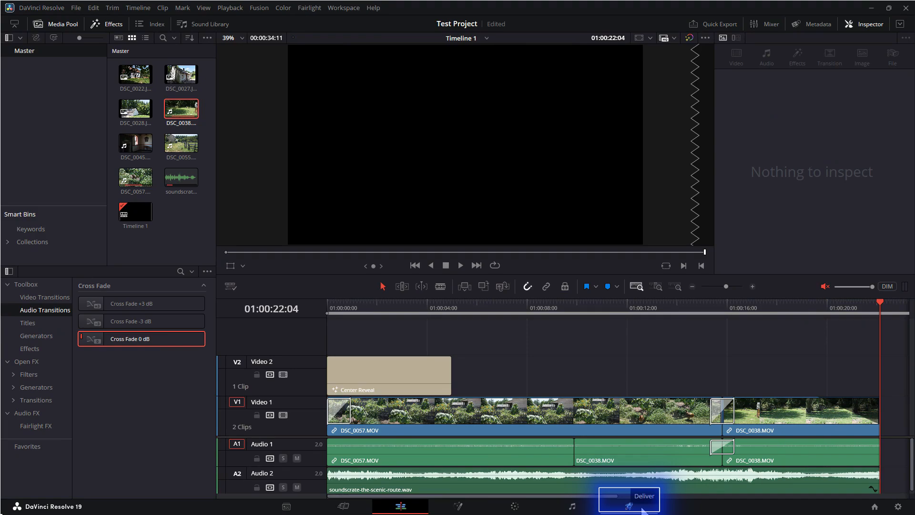
Step: Switch to the Deliver page and set the render range from 01:00:00:00 to 01:00:20:01 with in and out points
{"action": "left_click", "coordinate": [630, 508]}
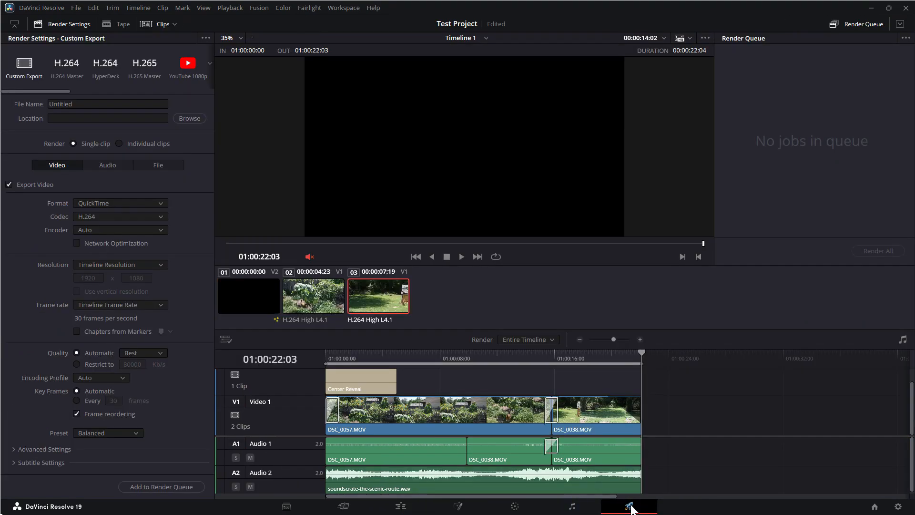
{"action": "left_click_drag", "start_coordinate": [342, 358], "coordinate": [307, 360]}
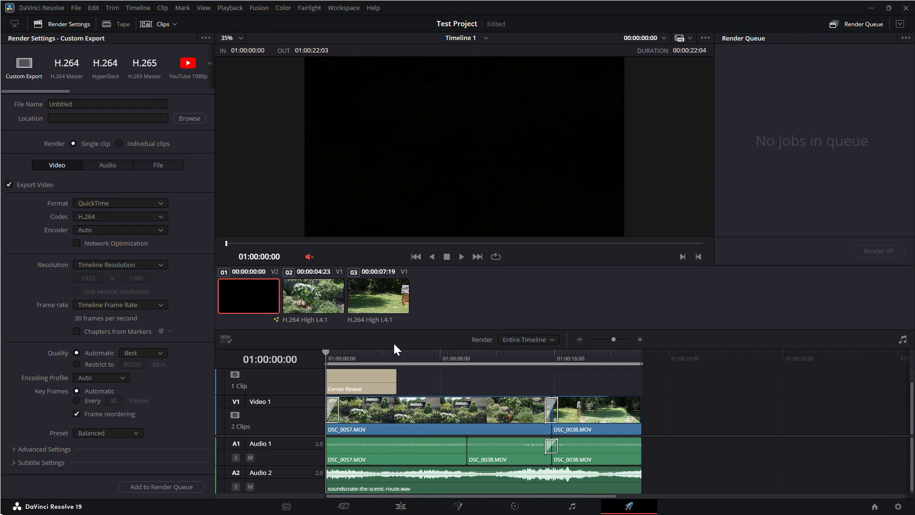
{"action": "key", "text": "i"}
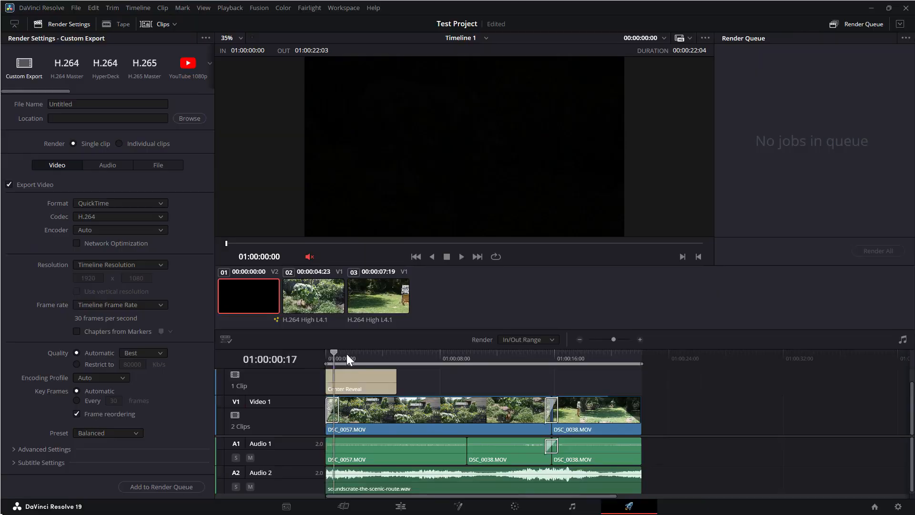
{"action": "left_click_drag", "start_coordinate": [347, 353], "coordinate": [612, 356]}
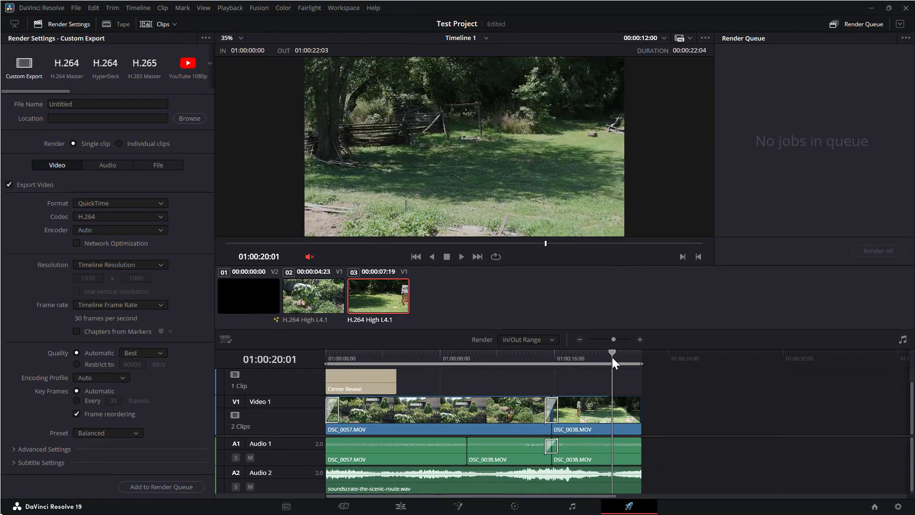
{"action": "key", "text": "o"}
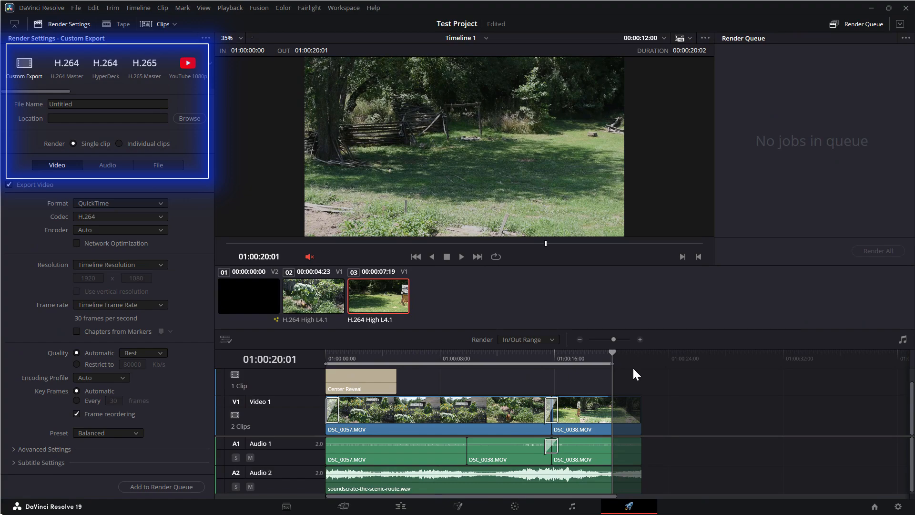
Step: Name the export file Test Video, save it to the Videos folder and add the job to the render queue
{"action": "double_click", "coordinate": [48, 100]}
{"action": "type", "text": "Test Video"}
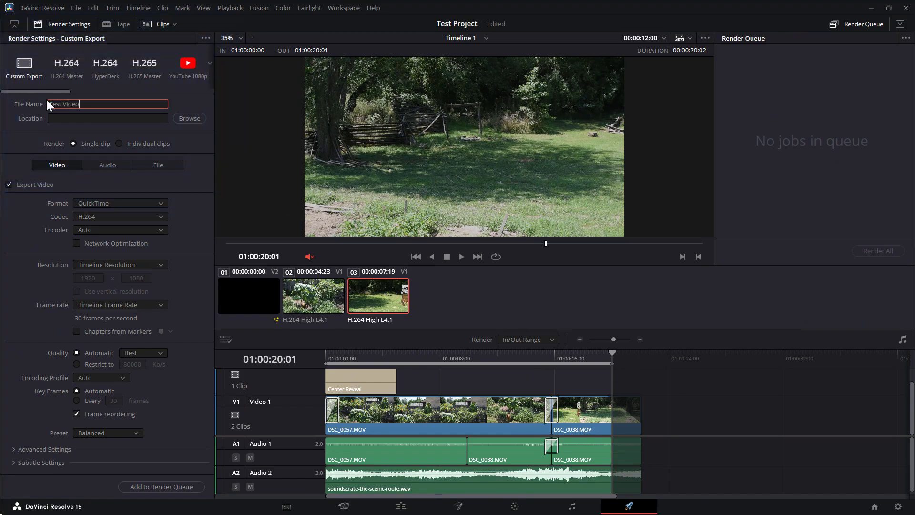
{"action": "key", "text": "Return"}
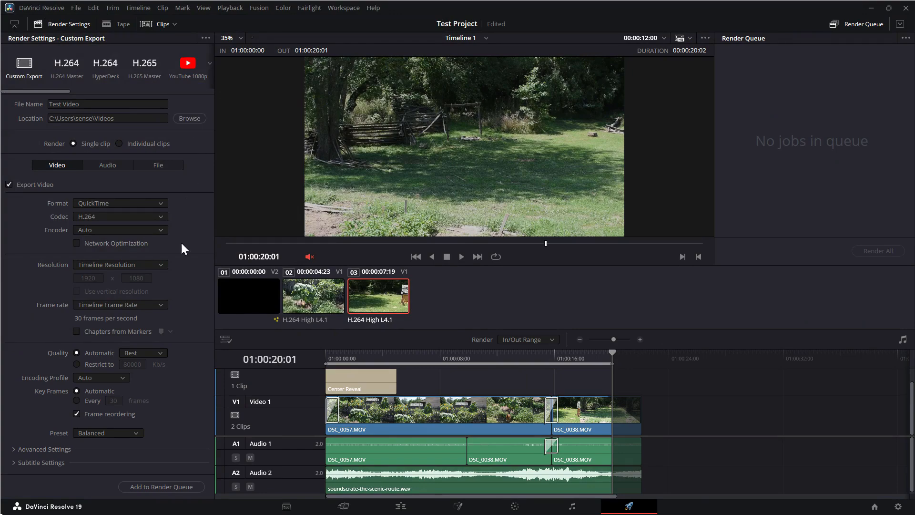
{"action": "left_click", "coordinate": [170, 486]}
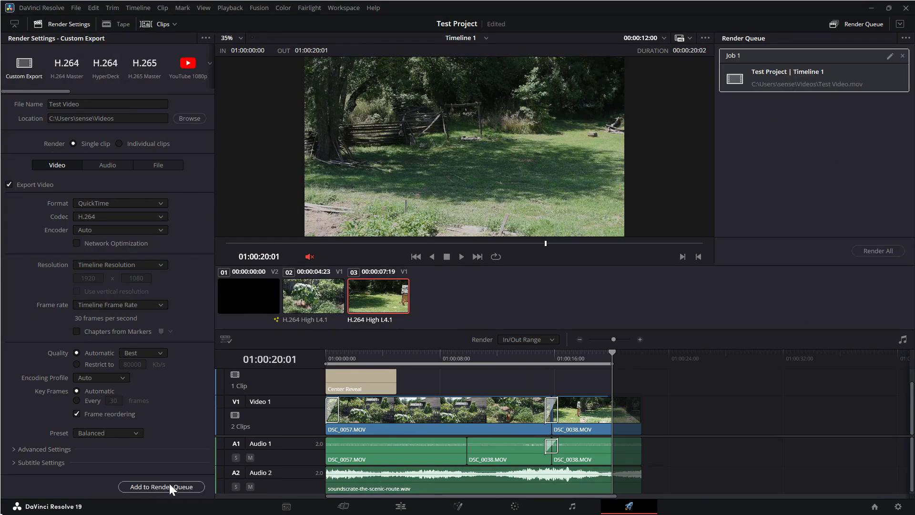